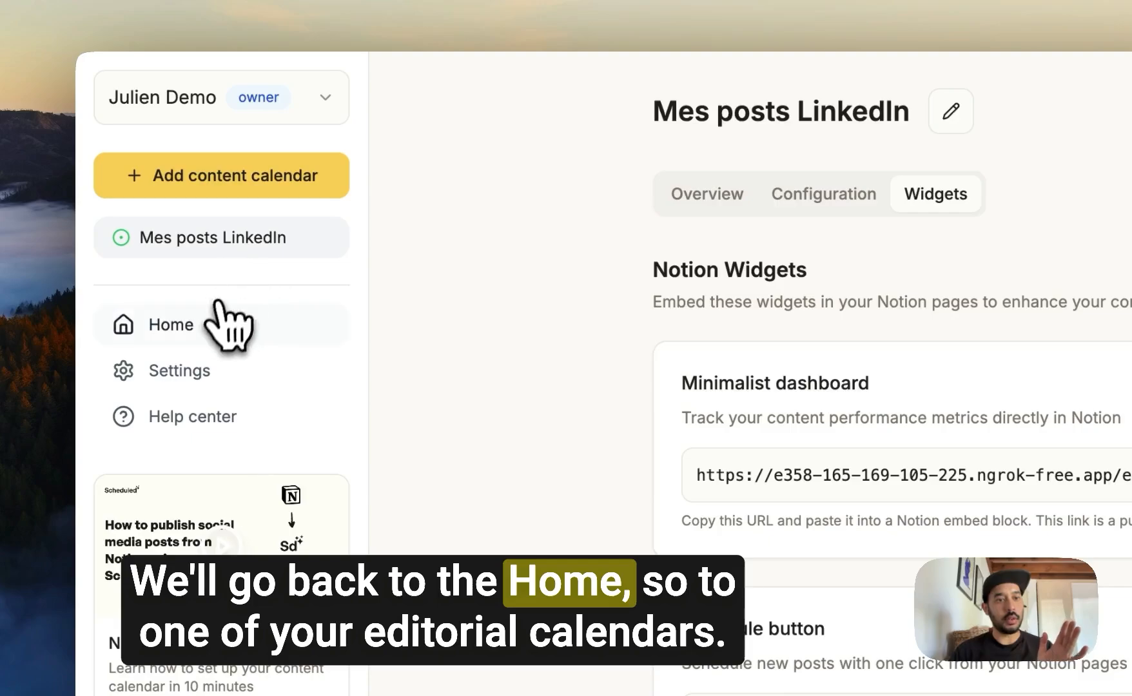
Step: Open the widgets of the "Mes posts LinkedIn" calendar and dismiss the support chat pop-up
left_click(214, 313)
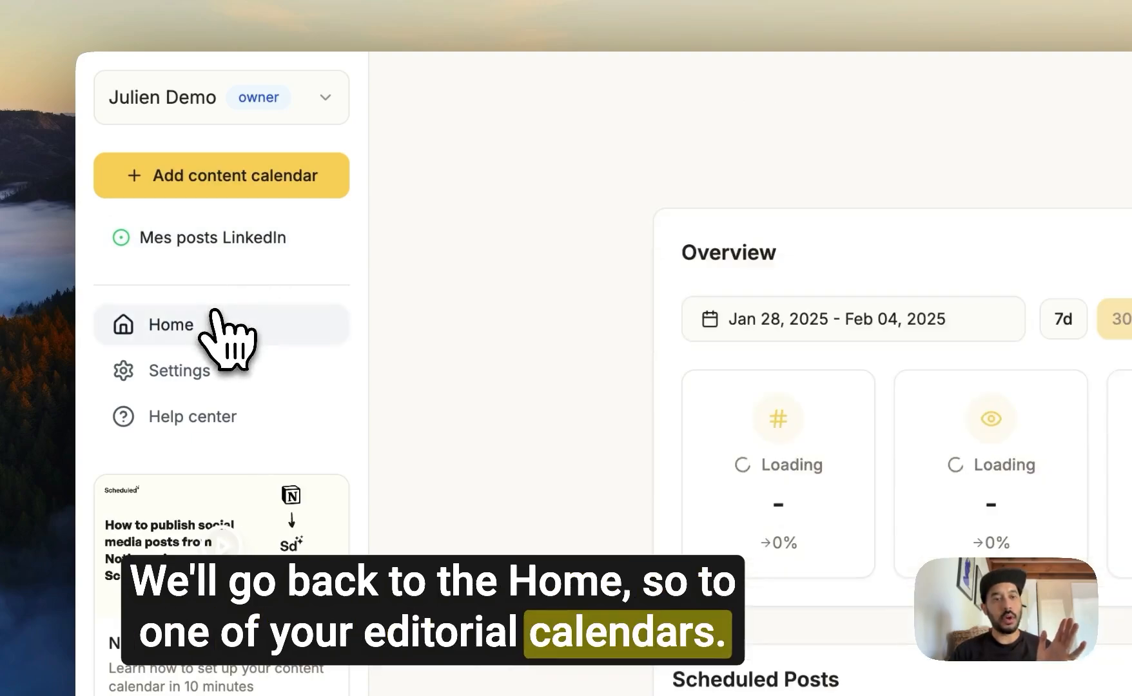
left_click(234, 240)
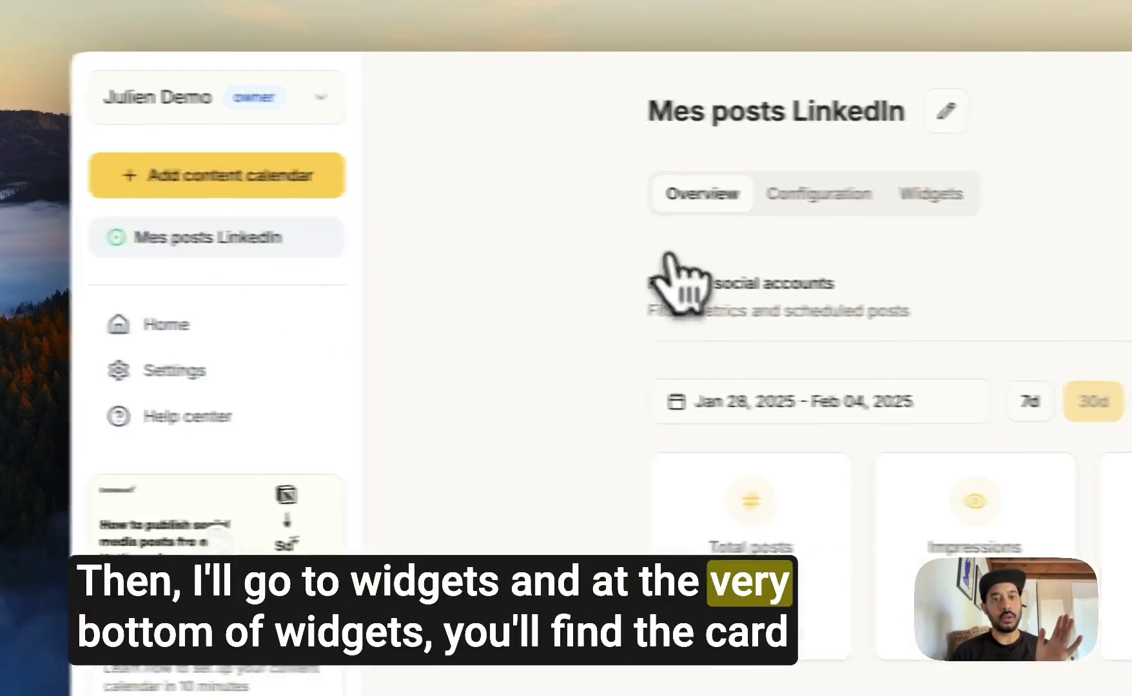
left_click(944, 196)
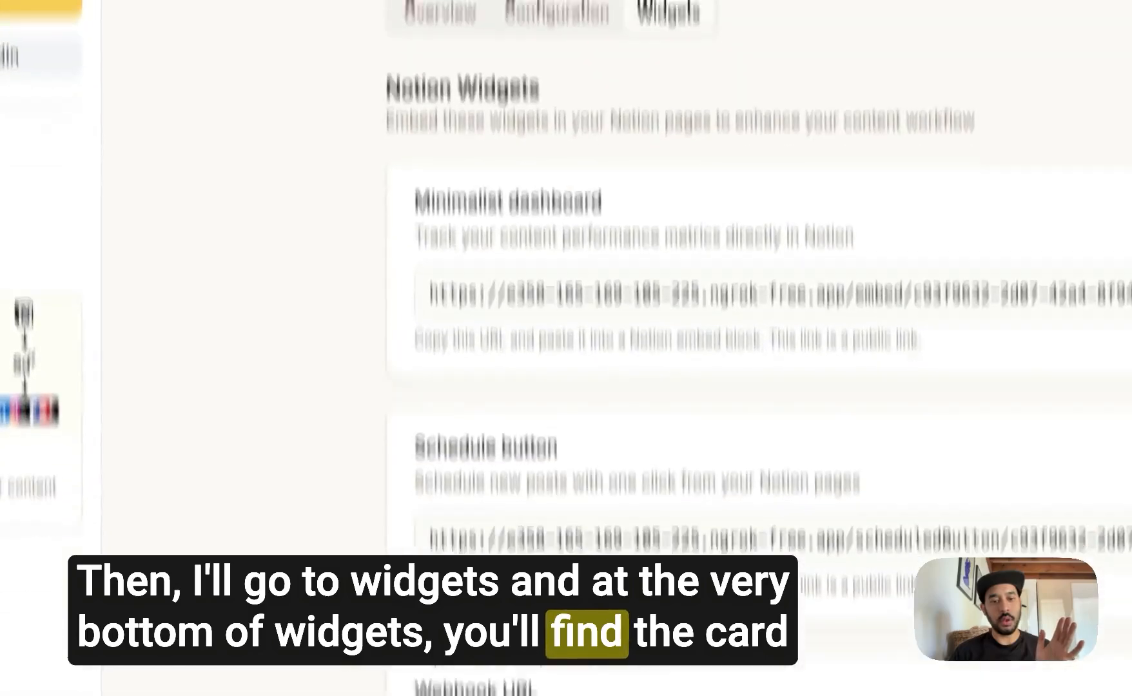
mouse_move(546, 432)
left_mouse_down()
mouse_move(412, 428)
mouse_move(524, 432)
left_mouse_up()
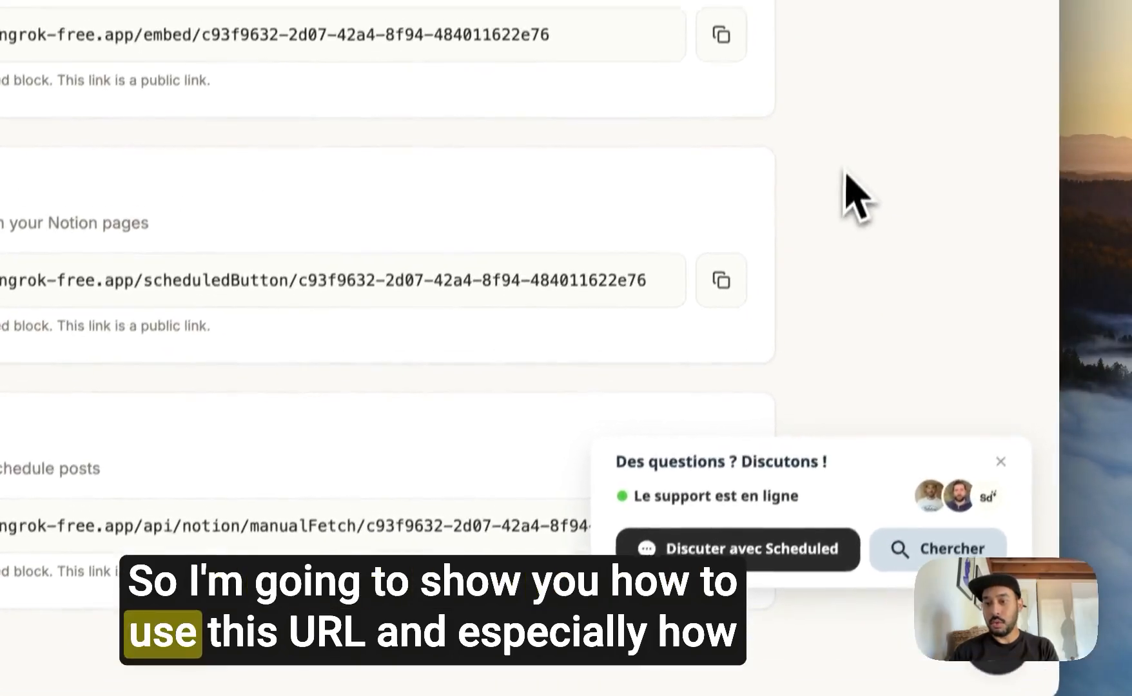
left_click(1001, 461)
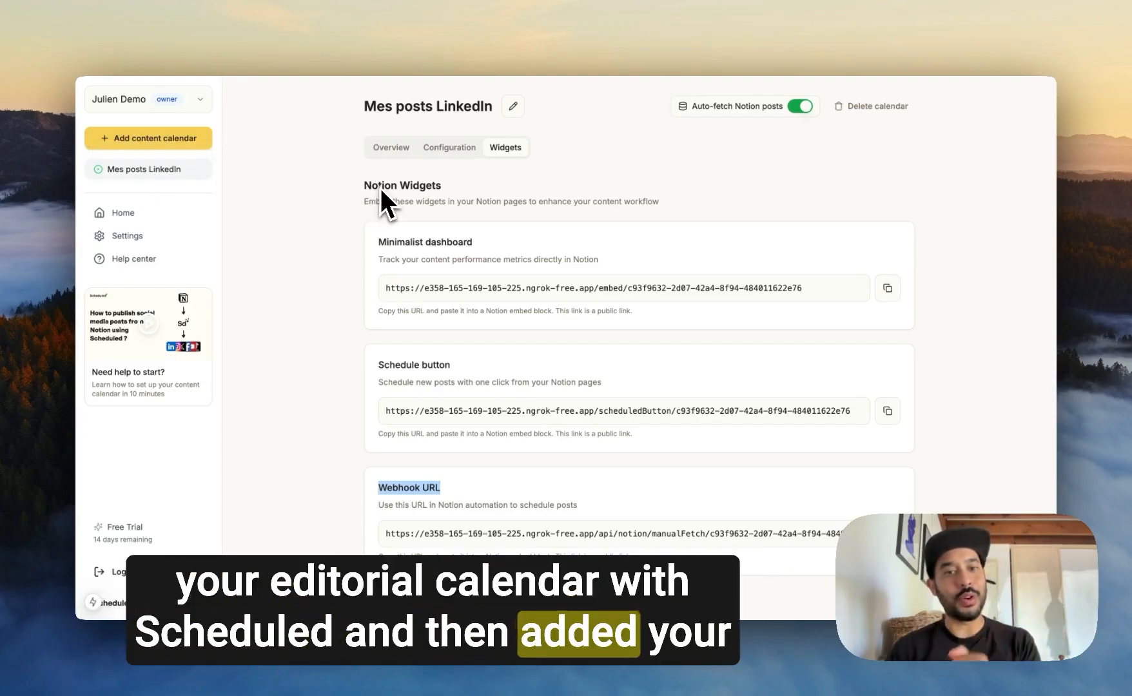
Step: Check the social accounts connection in the calendar's configuration
left_click(450, 147)
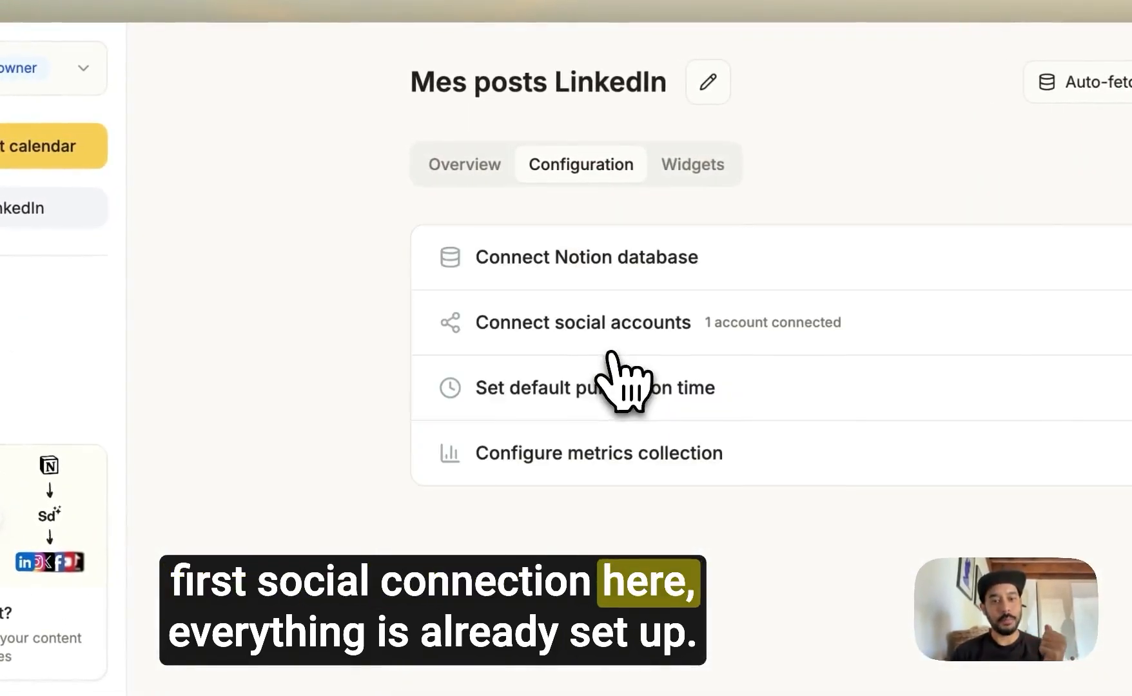
left_click(645, 336)
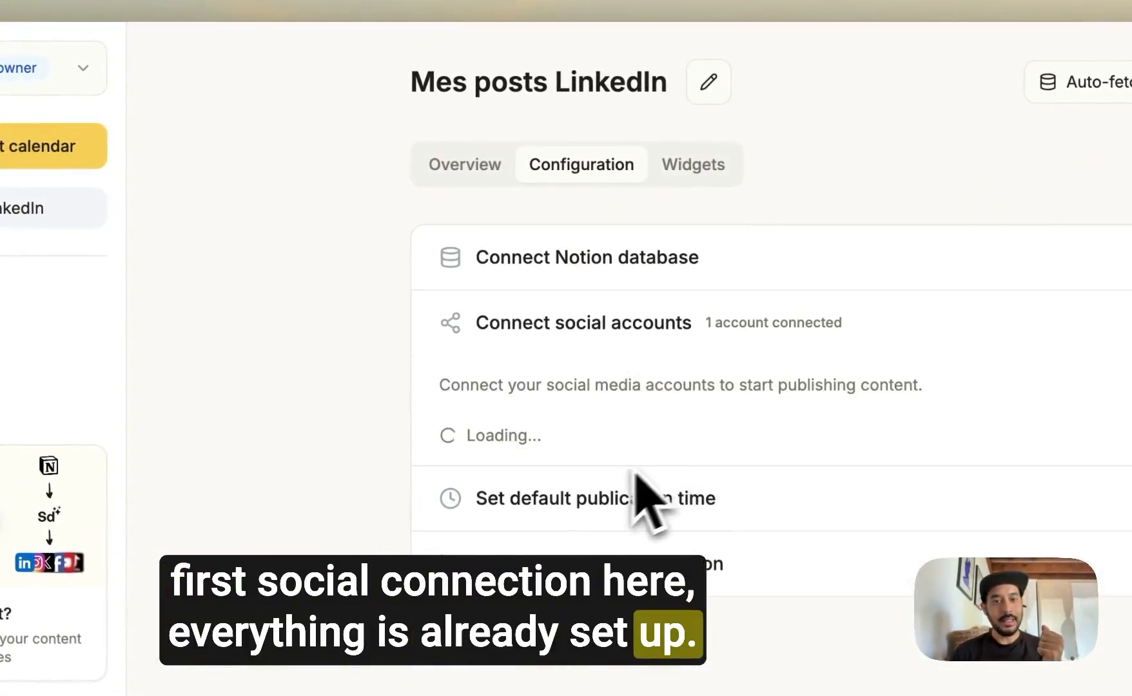
Step: Return to the calendar's Notion widgets and copy the Webhook URL
left_click(685, 167)
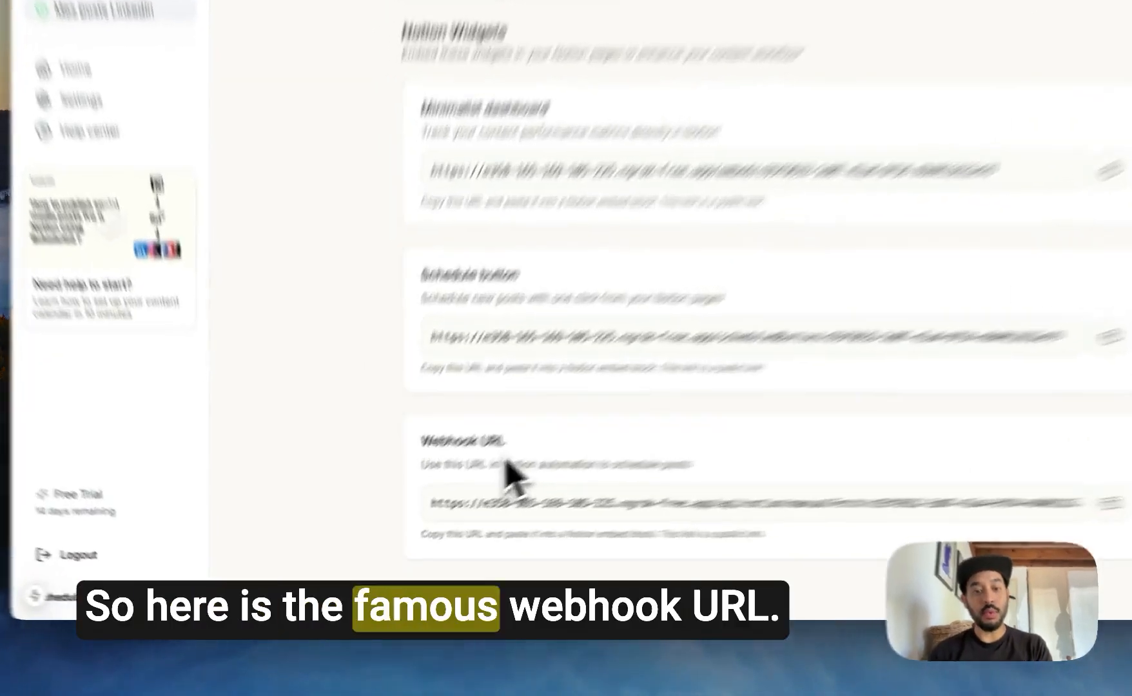
left_click_drag(443, 492, 381, 493)
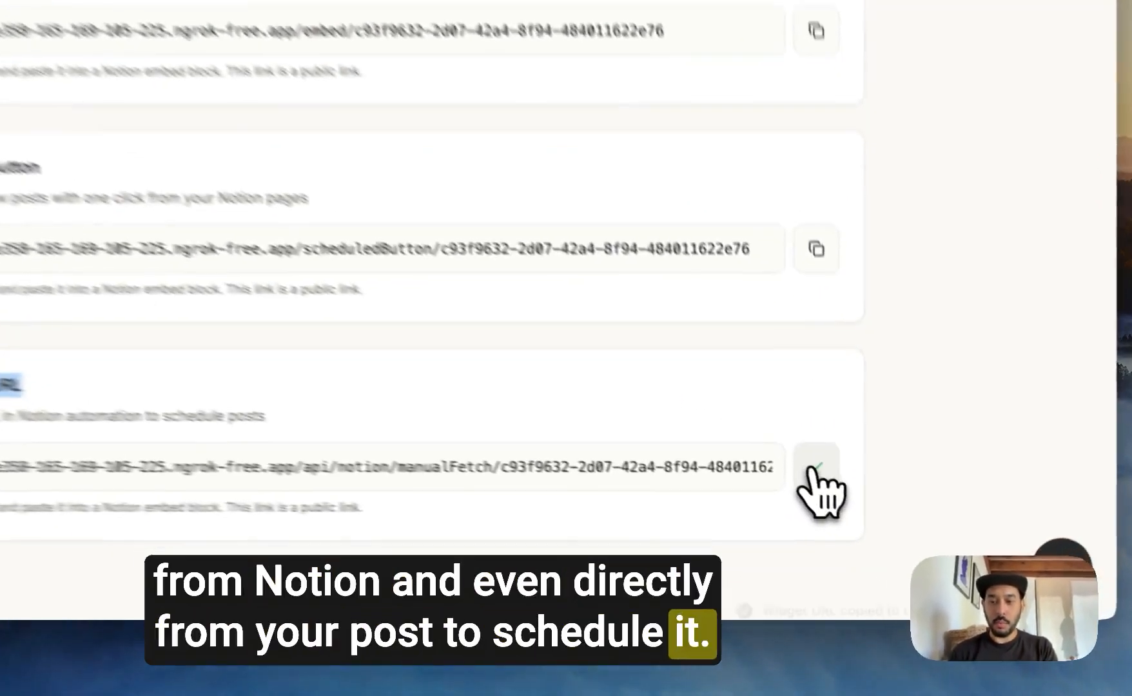
left_click(888, 534)
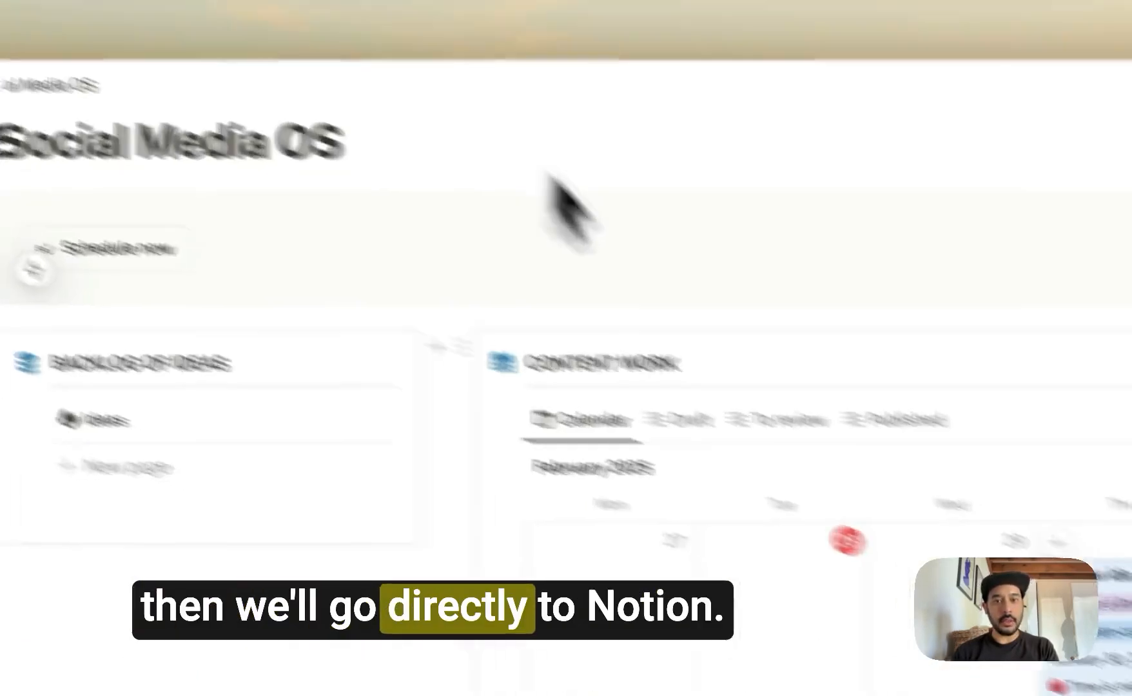
Step: Switch to Notion, open the "New idea…" post from the Social Media OS calendar and reveal all its hidden properties
left_click(756, 503)
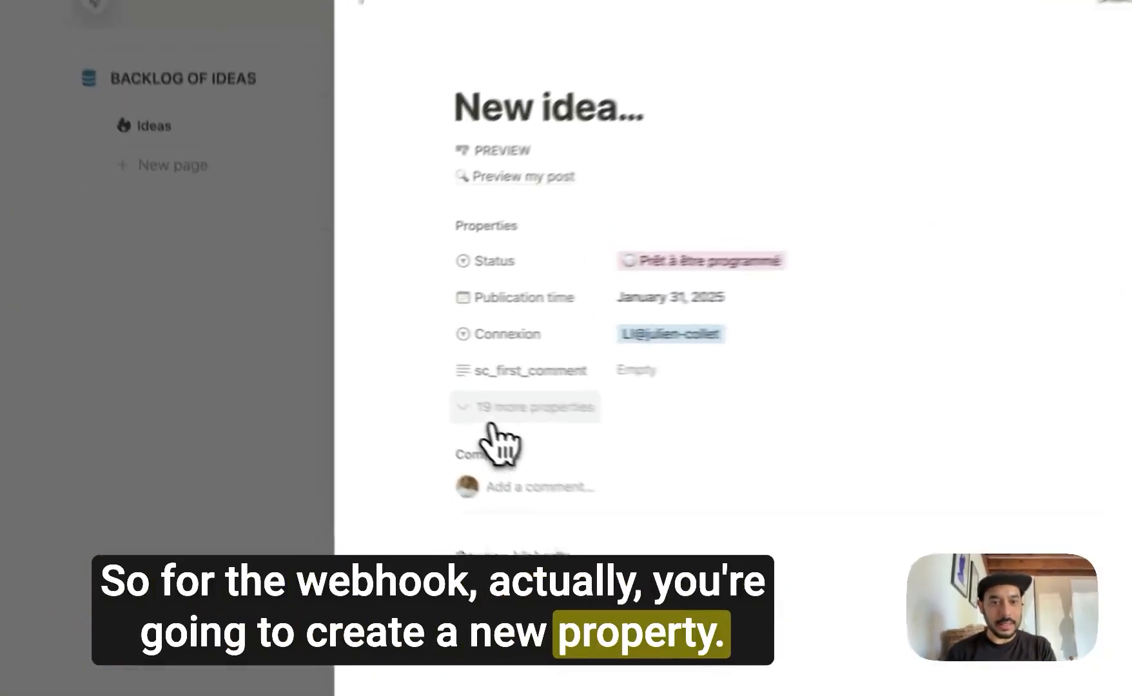
left_click(382, 379)
scroll(403, 412, "down", 5)
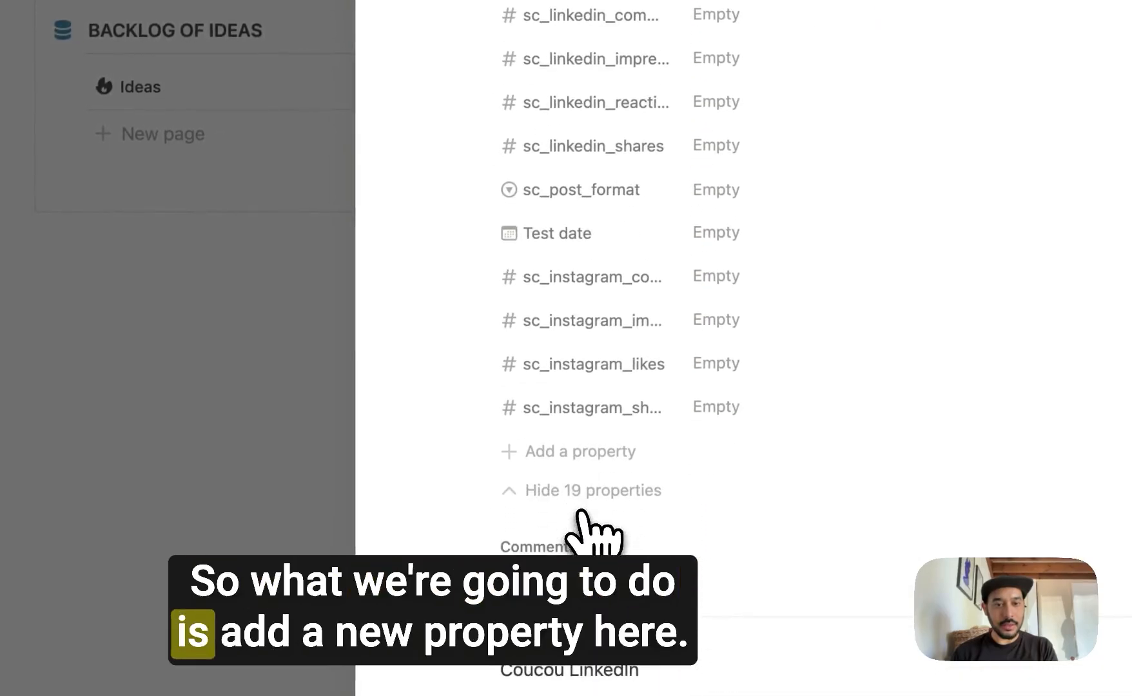
Step: Add a Button property named "Programmer avec Scheduled" to the post
left_click(555, 458)
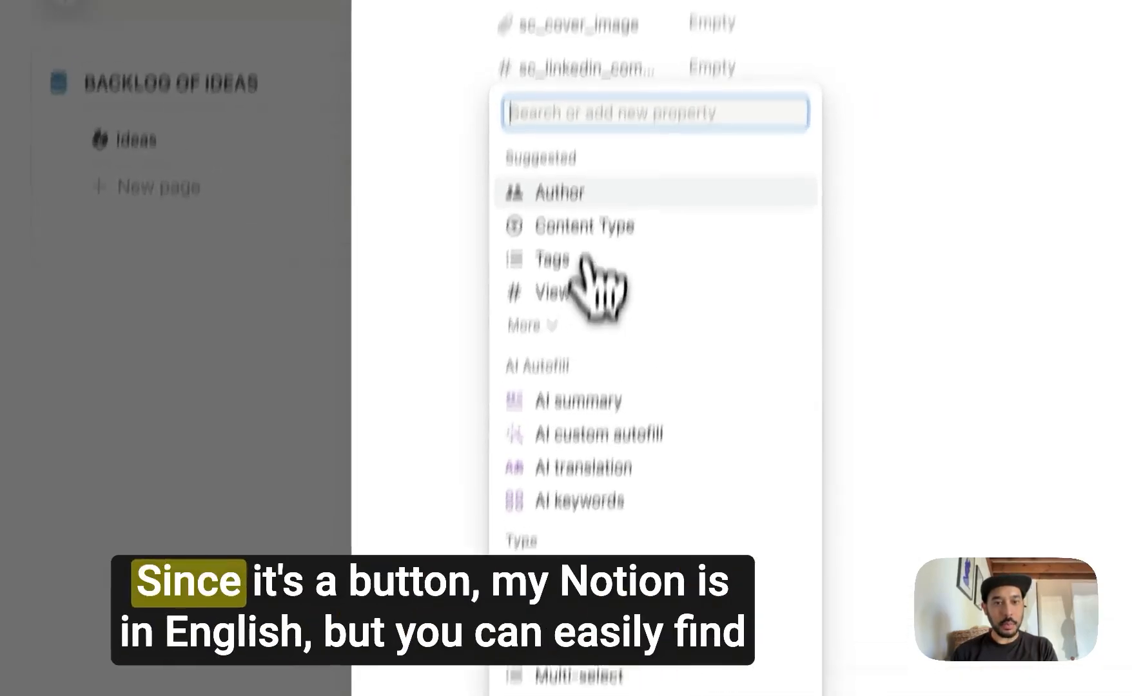
type("butto")
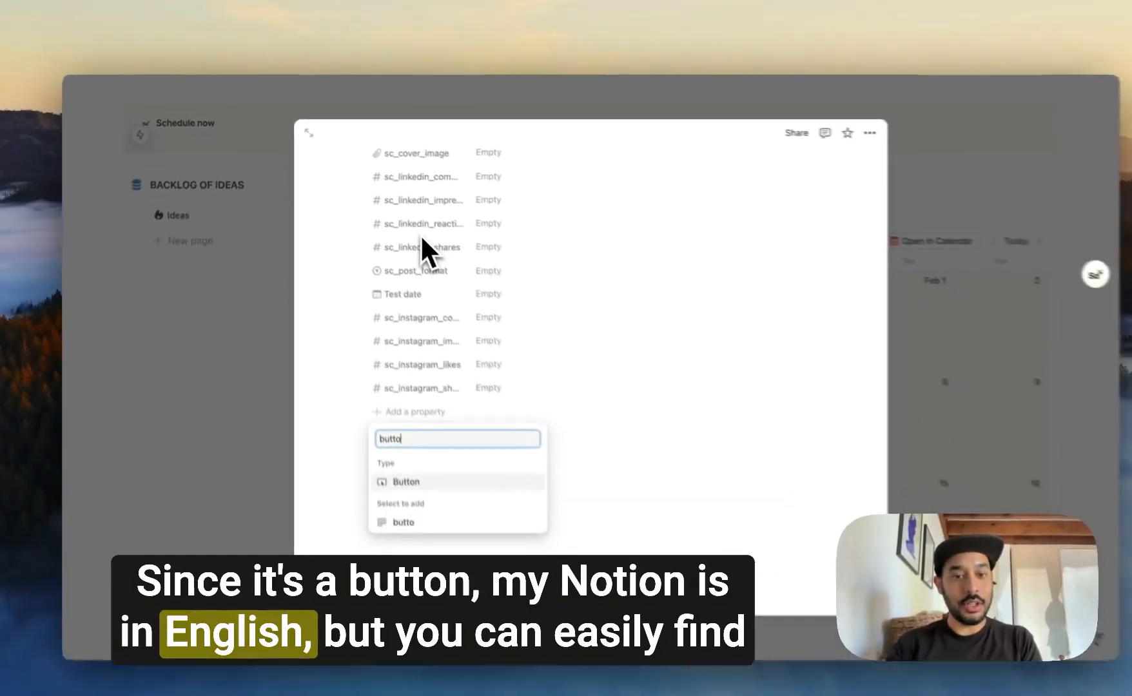
type("n")
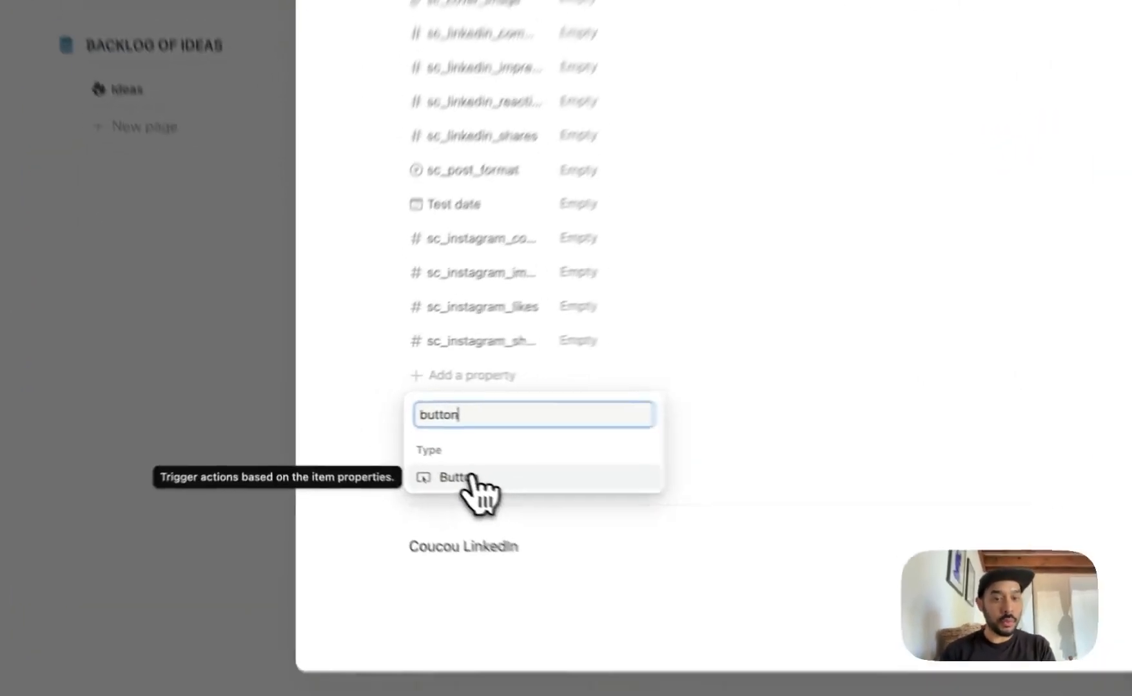
left_click(472, 480)
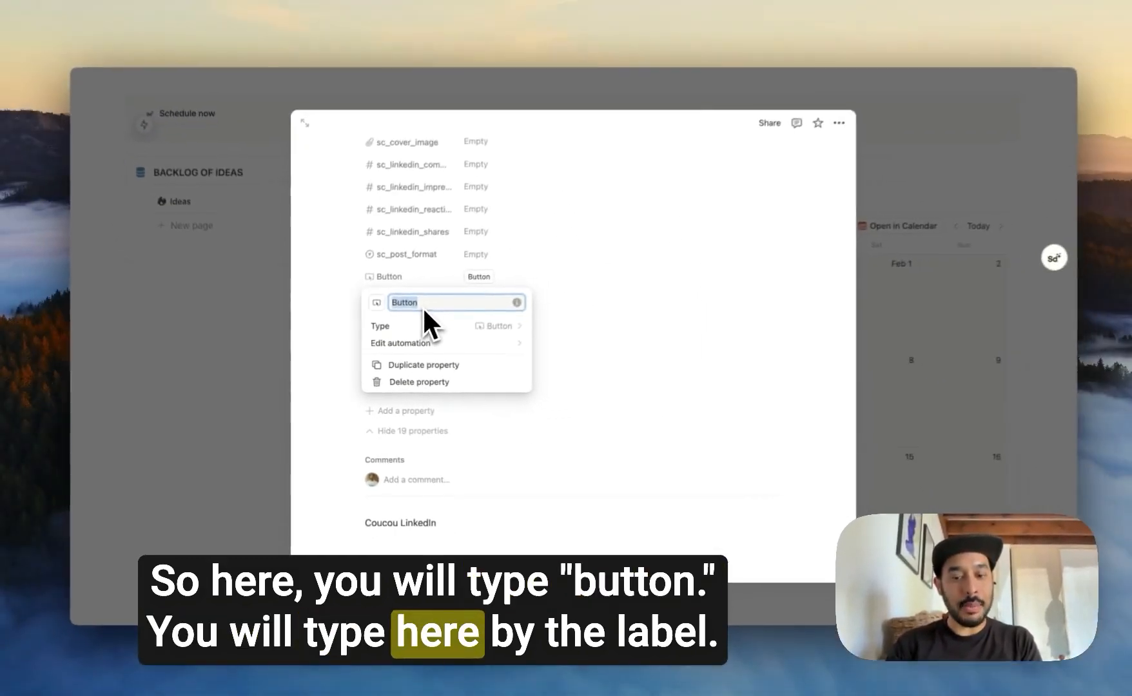
type("Programm")
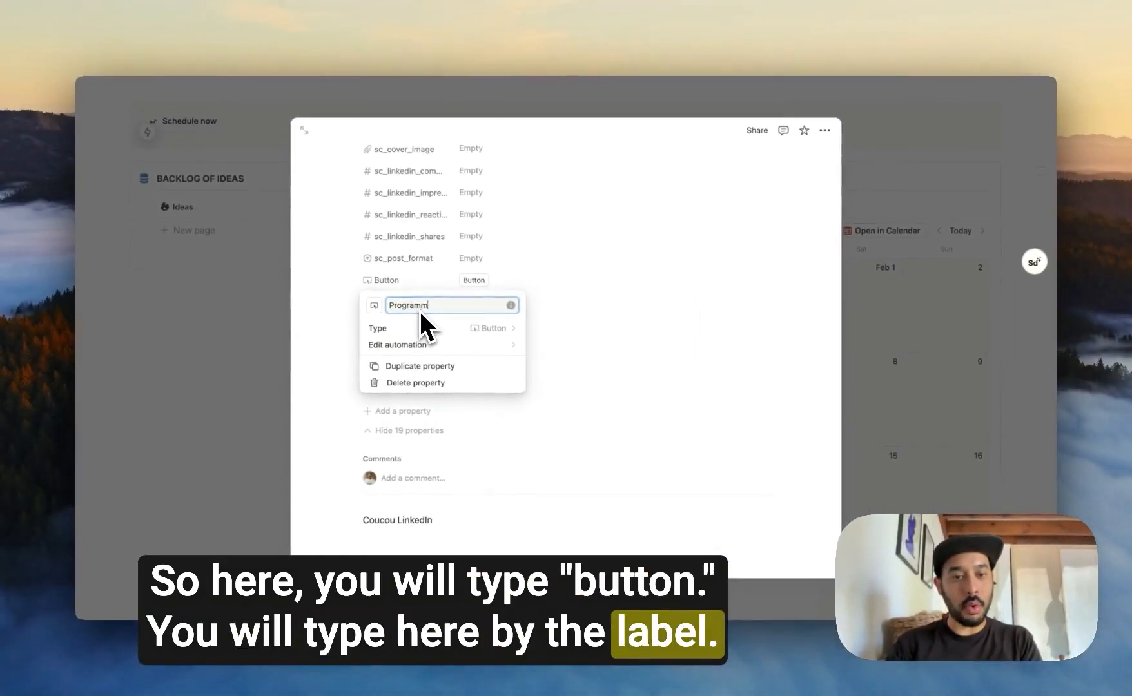
type("er avec Scheduled")
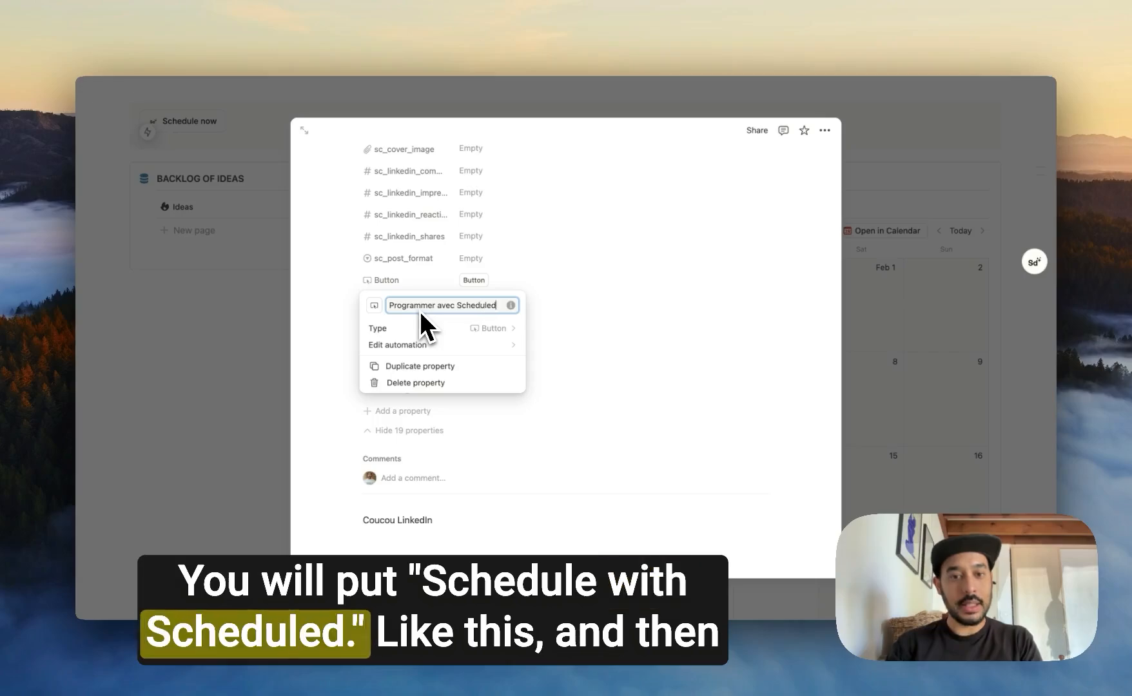
Step: Open the new property's automation for editing and change the button label to "PROGRAMMER"
left_click(416, 347)
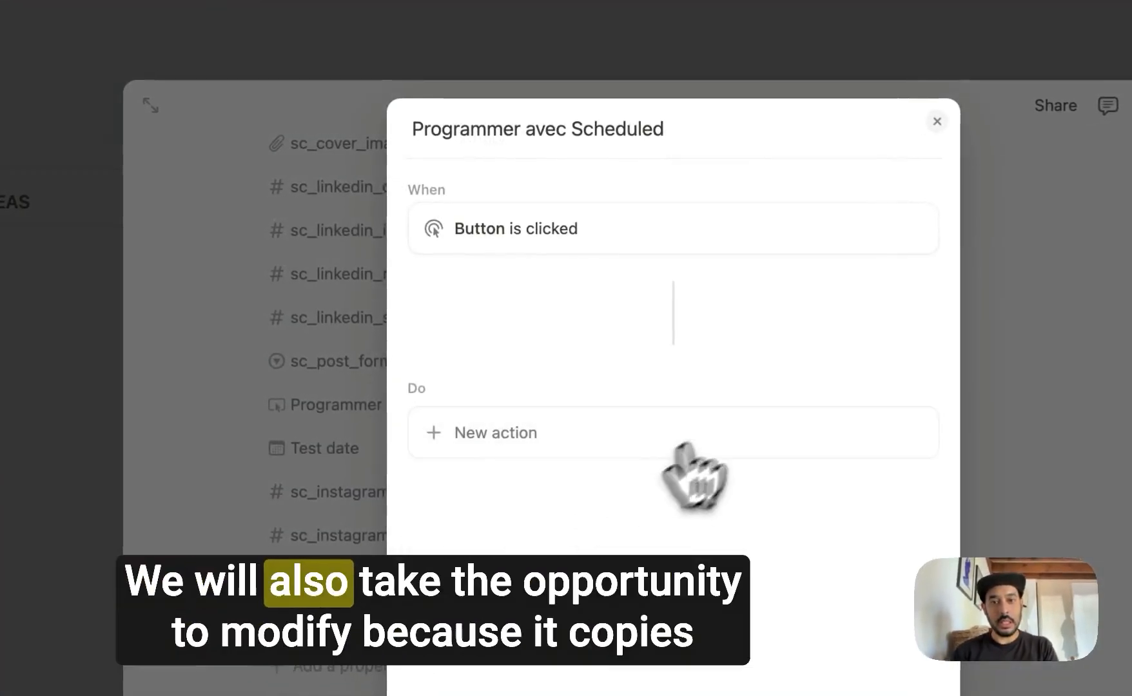
left_click(682, 139)
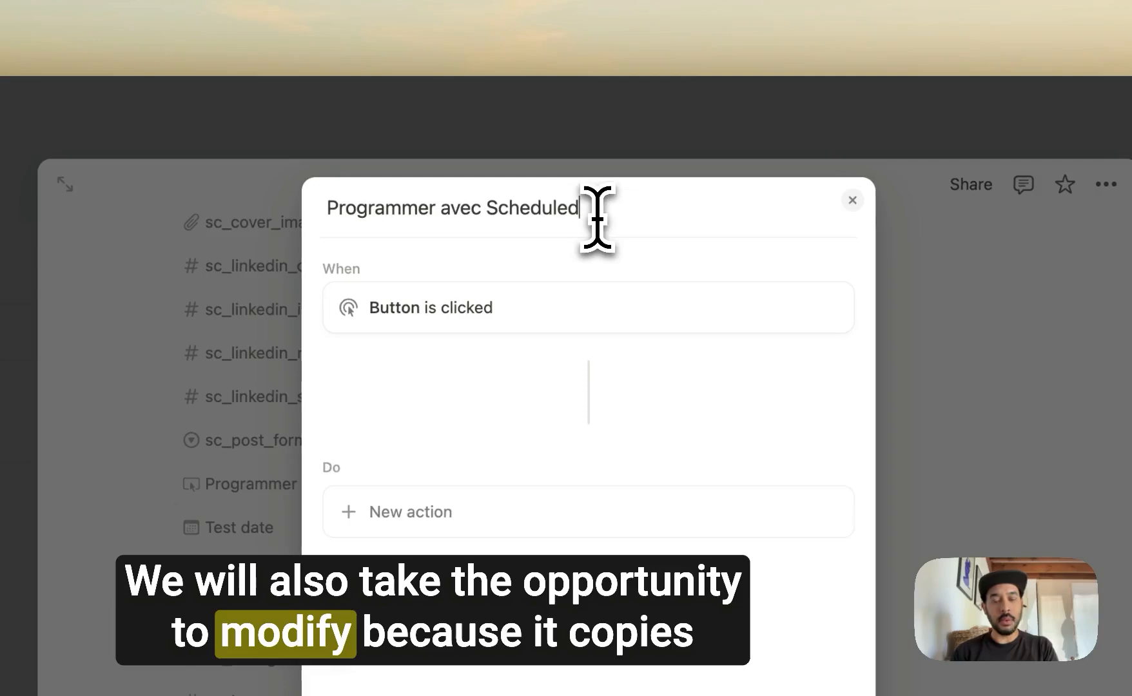
triple_click(597, 220)
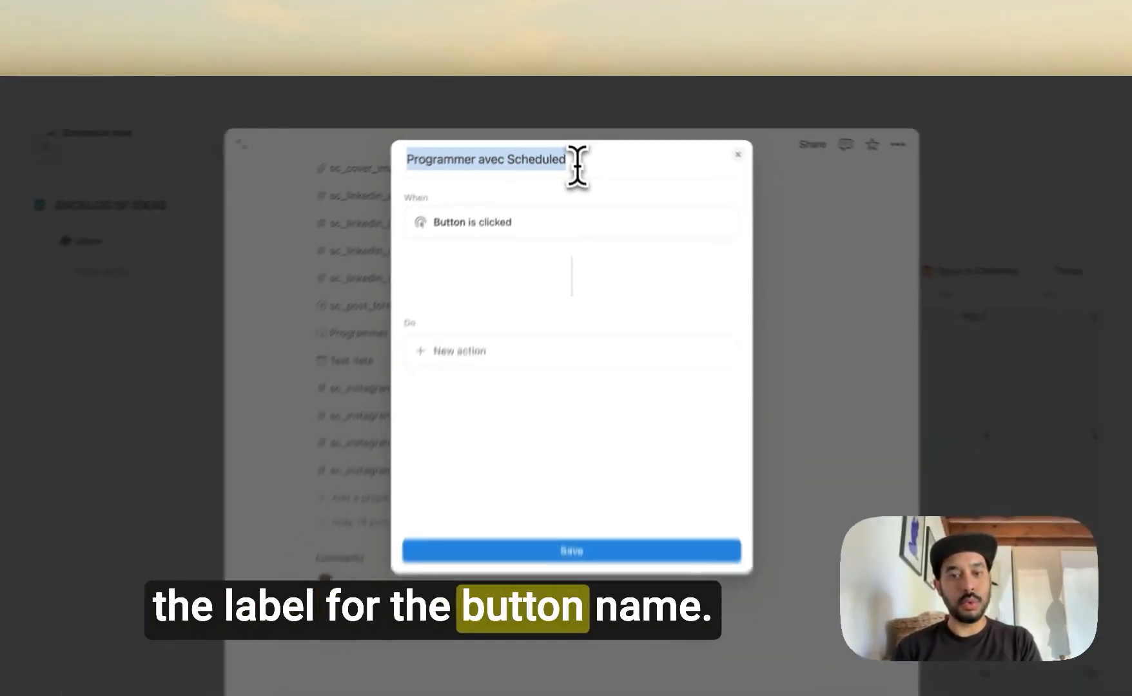
type("PROGR")
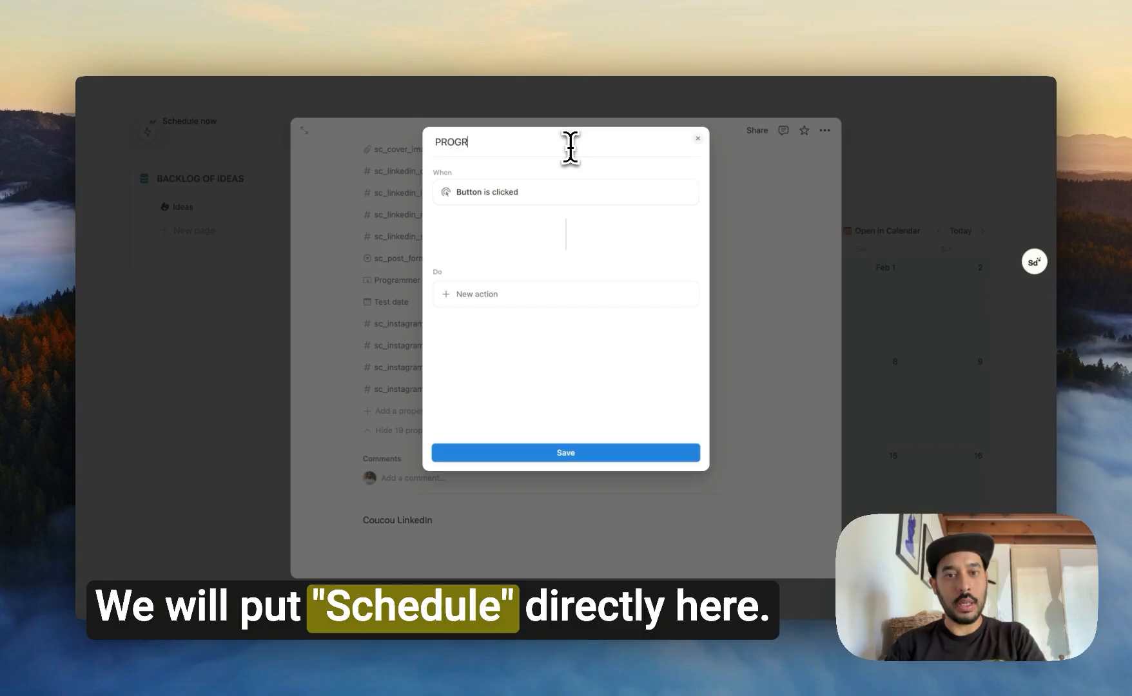
type("AMMER")
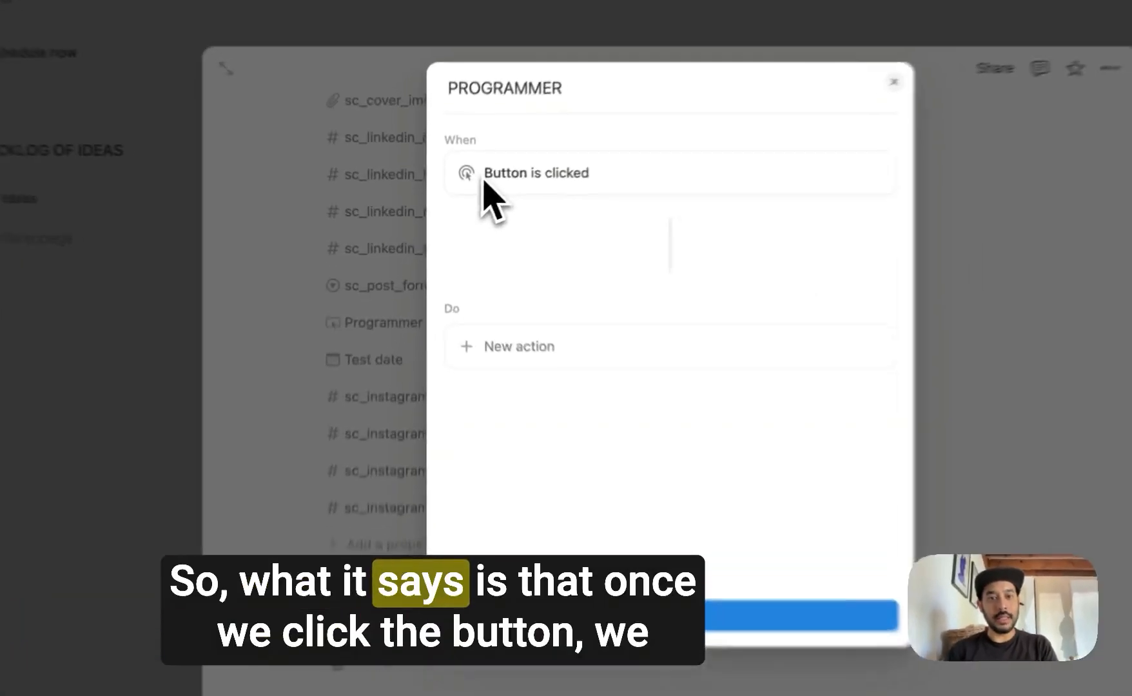
Step: Add a "Send webhook" action that runs when the button is clicked
left_click_drag(456, 193, 518, 192)
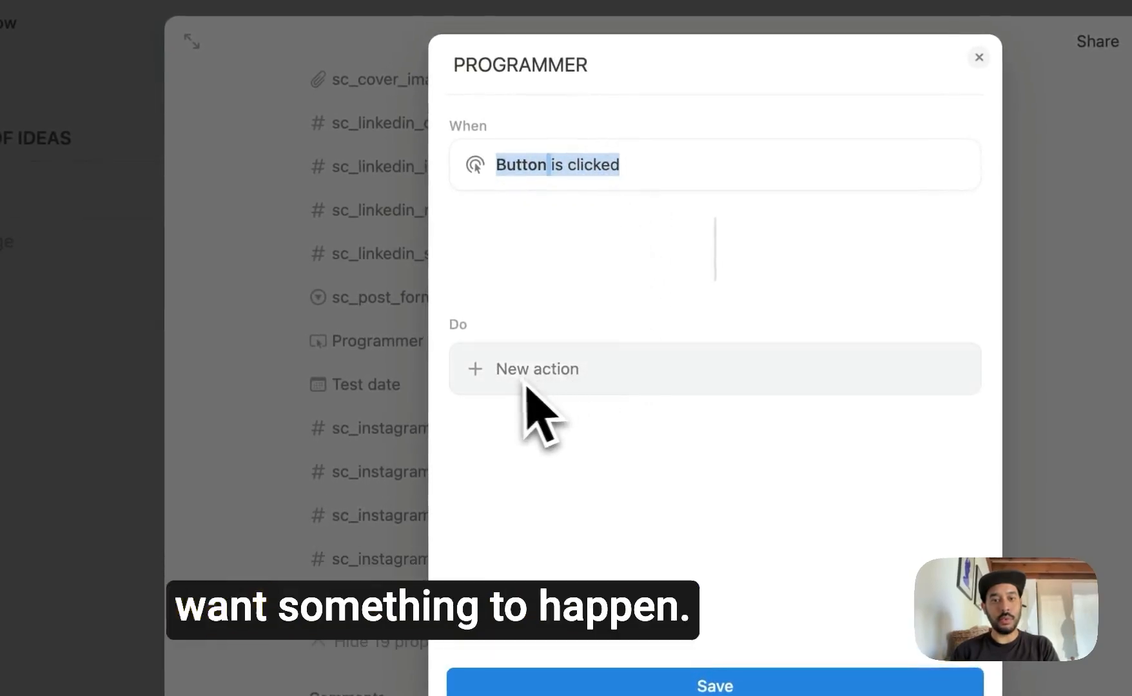
left_click(548, 370)
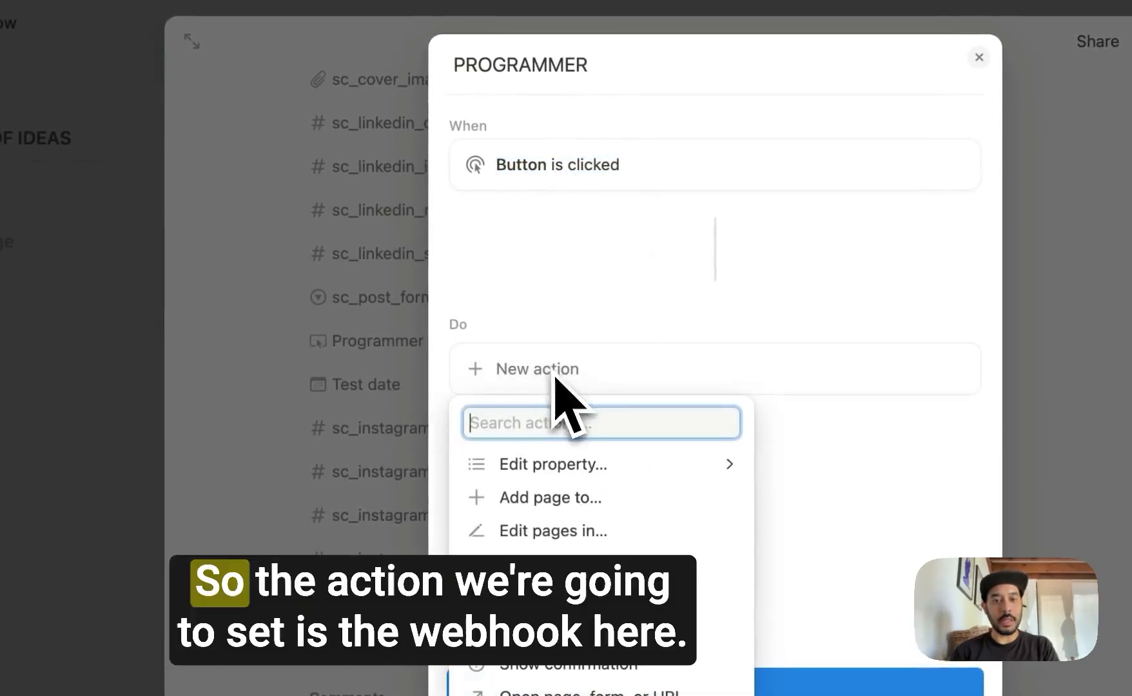
type("webhoo")
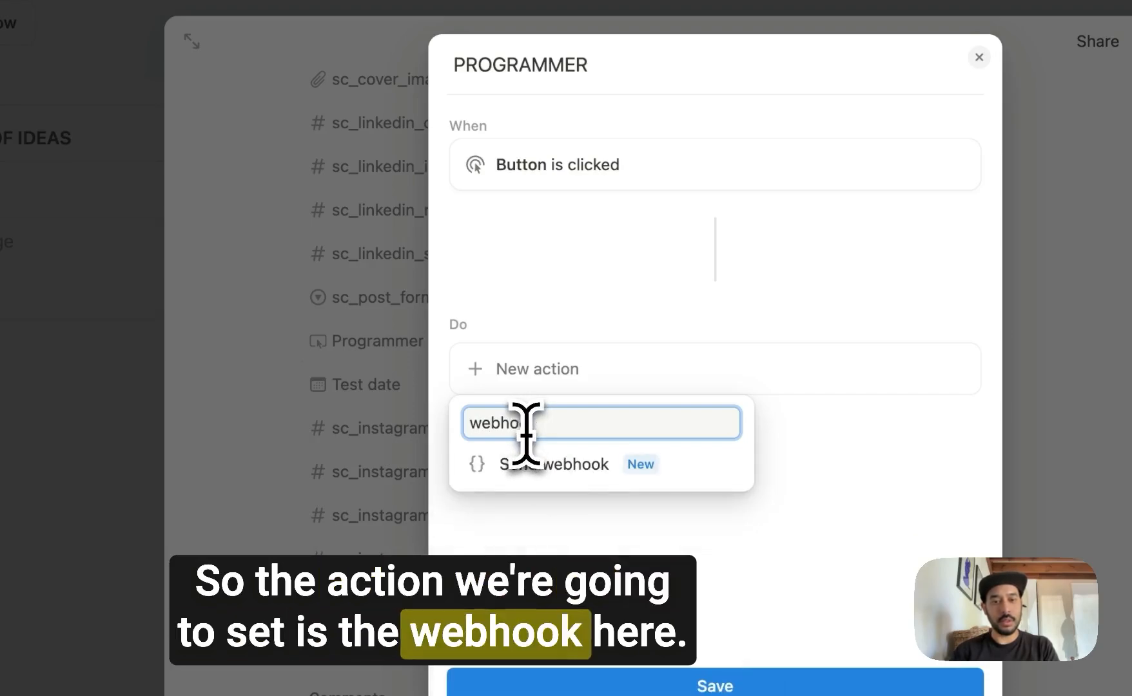
left_click(565, 476)
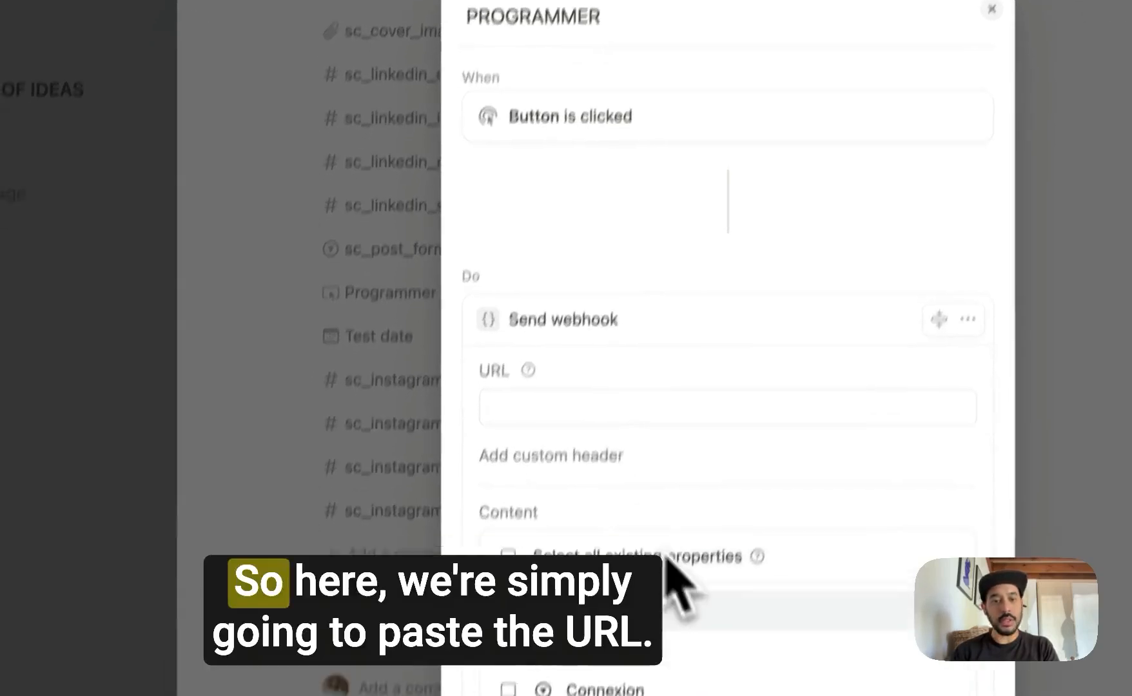
Step: Paste the copied webhook URL into the action, leave all content properties unselected, and save the button automation
left_click(521, 459)
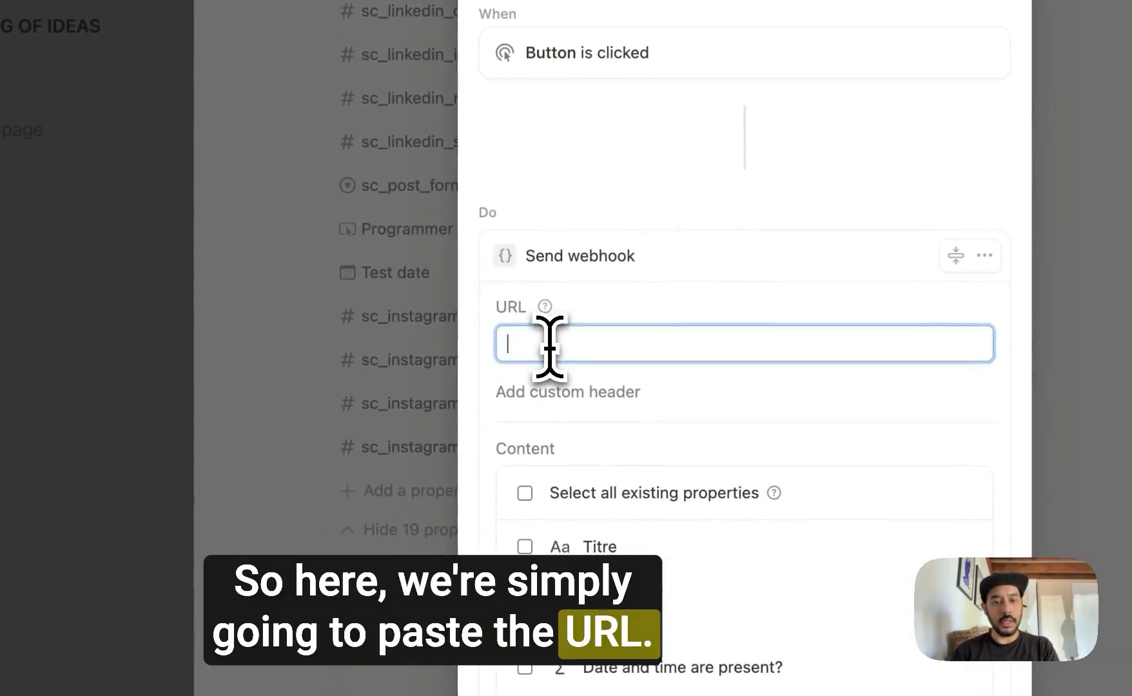
key("super+v")
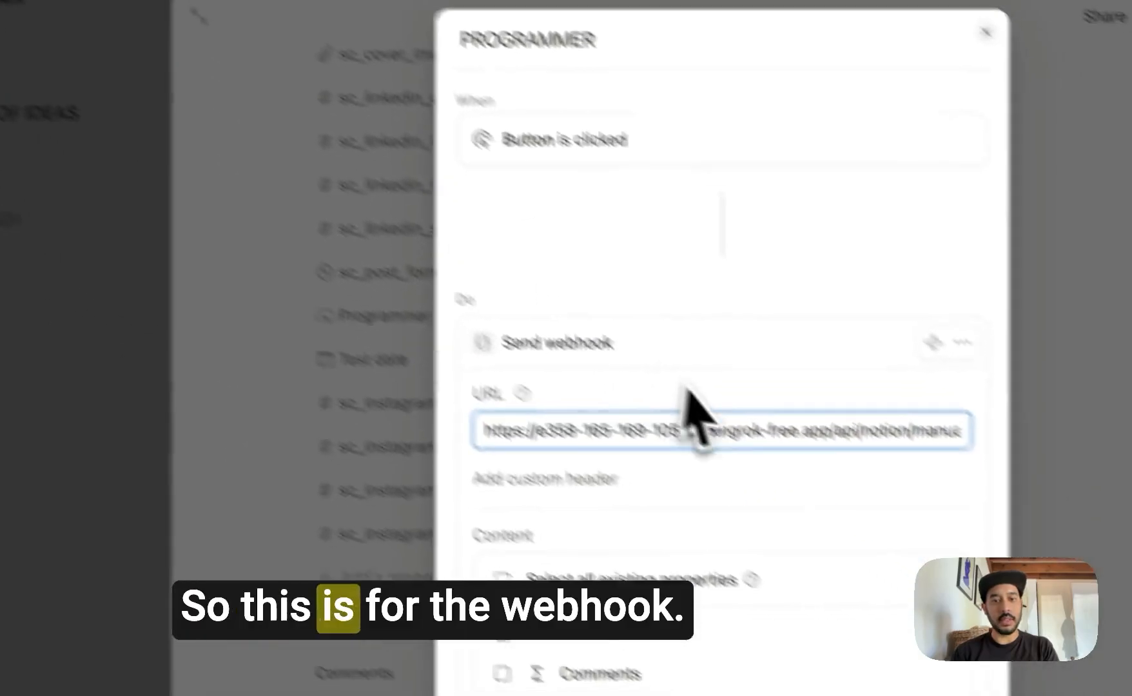
scroll(791, 567, "down", 5)
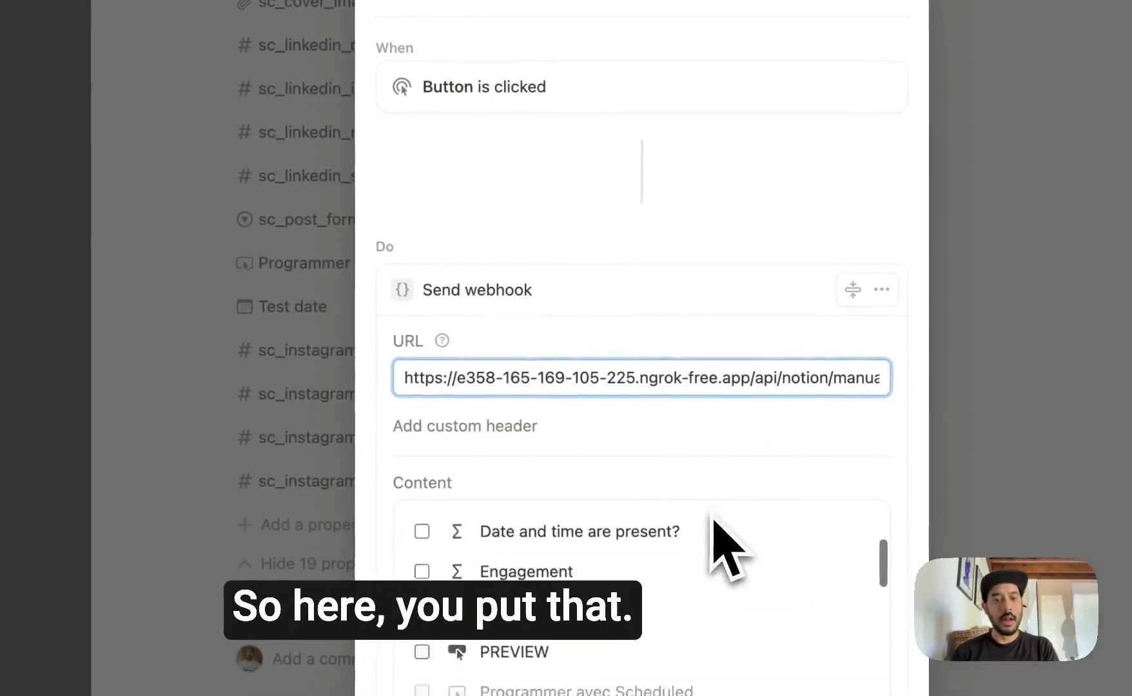
scroll(700, 639, "up", 5)
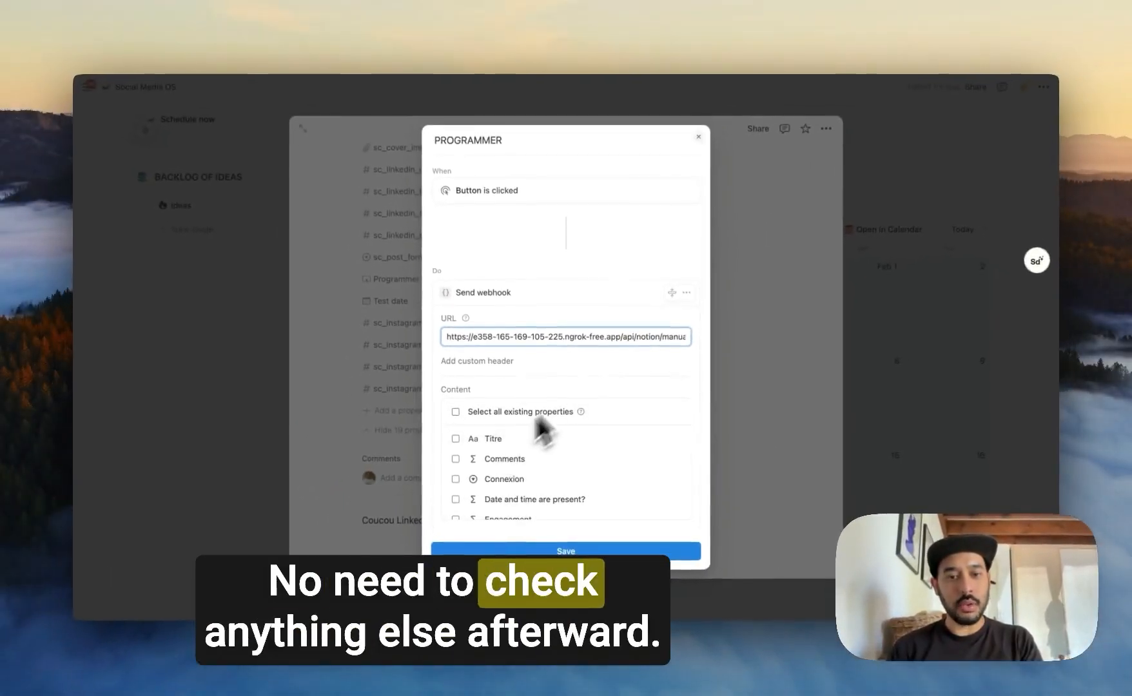
scroll(573, 369, "down", 2)
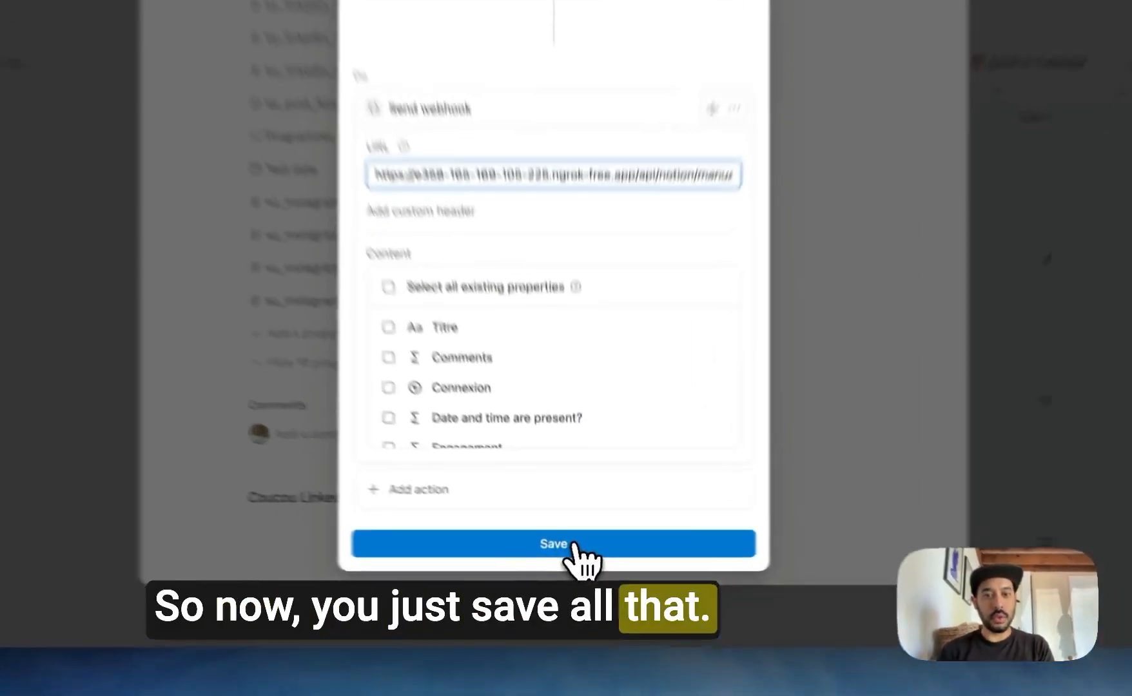
left_click(580, 552)
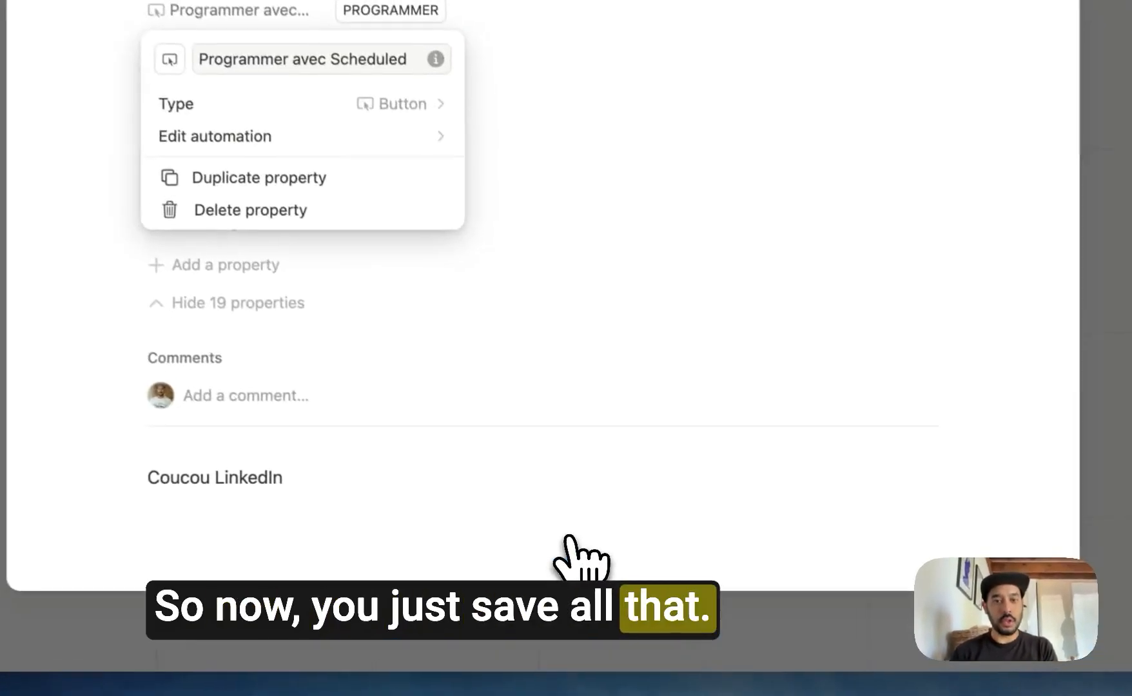
left_click(628, 344)
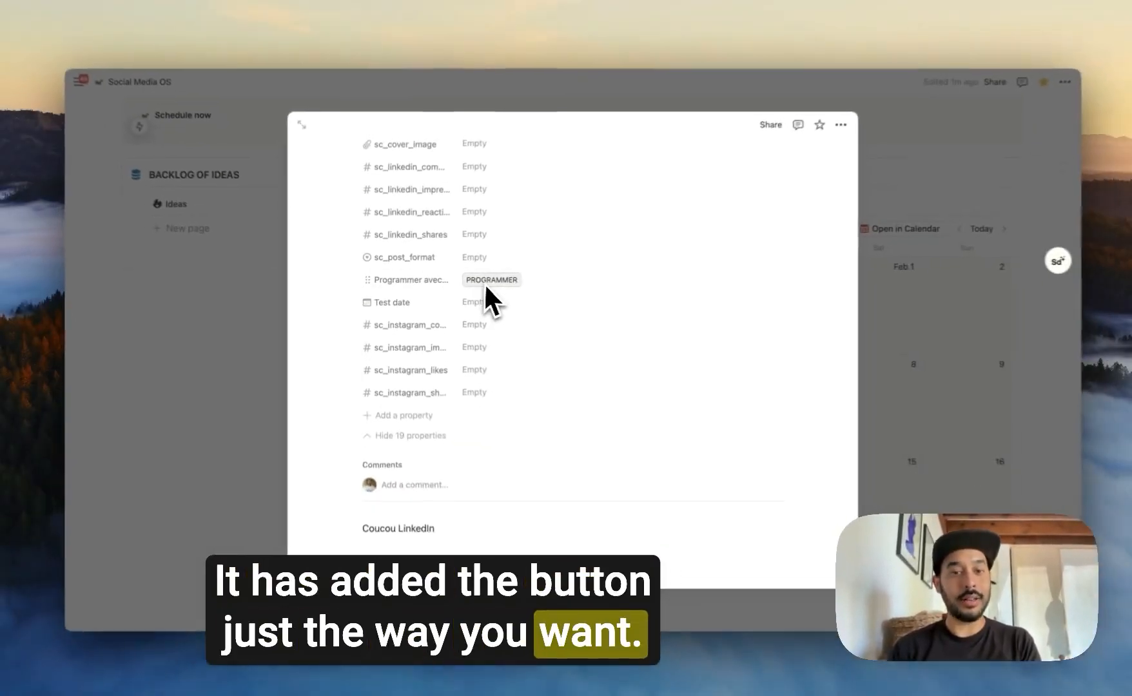
scroll(387, 303, "up", 15)
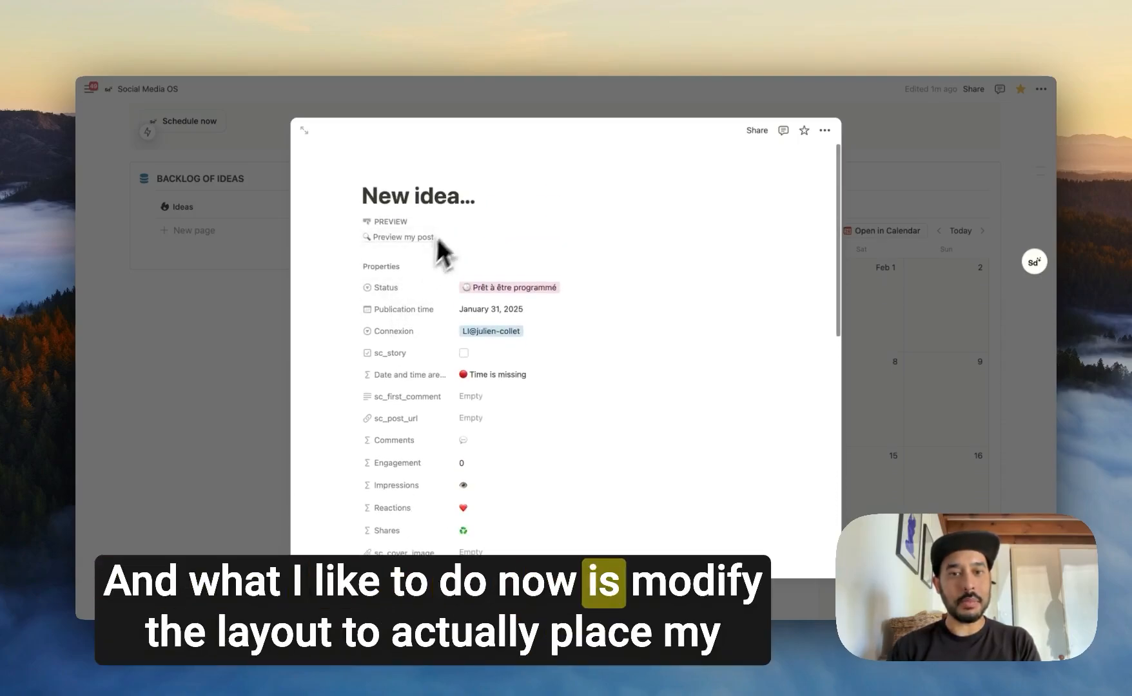
Step: Customize the page layout by pinning the "Programmer avec Scheduled" property to the heading and apply it to all pages
mouse_move(464, 179)
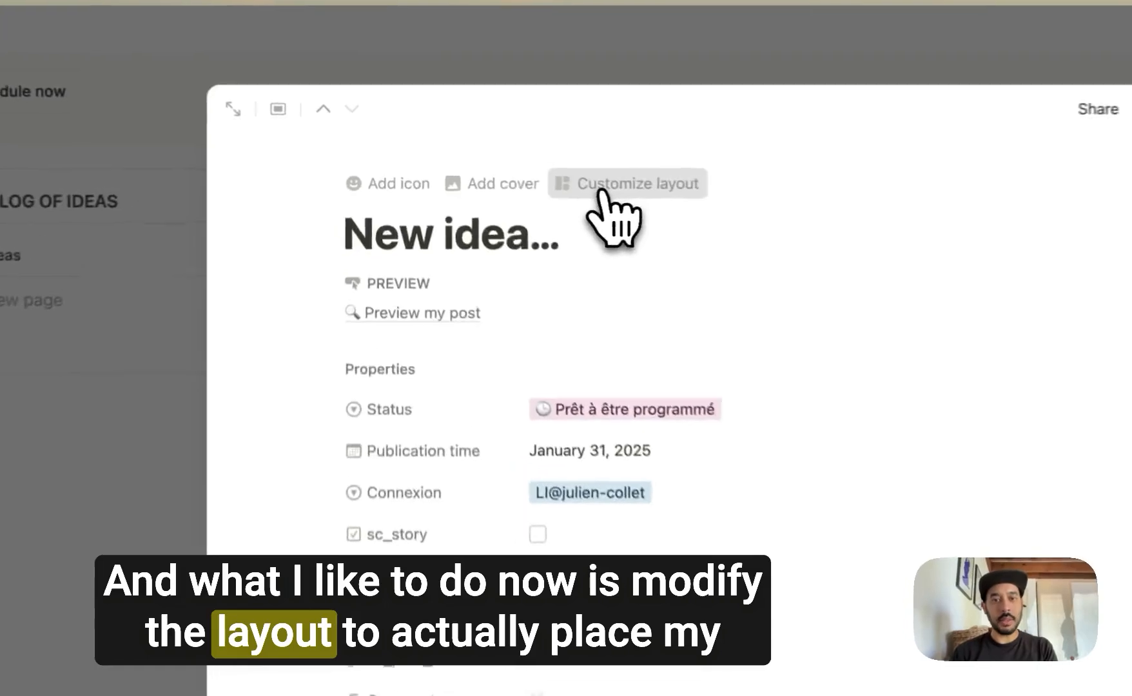
left_click(600, 190)
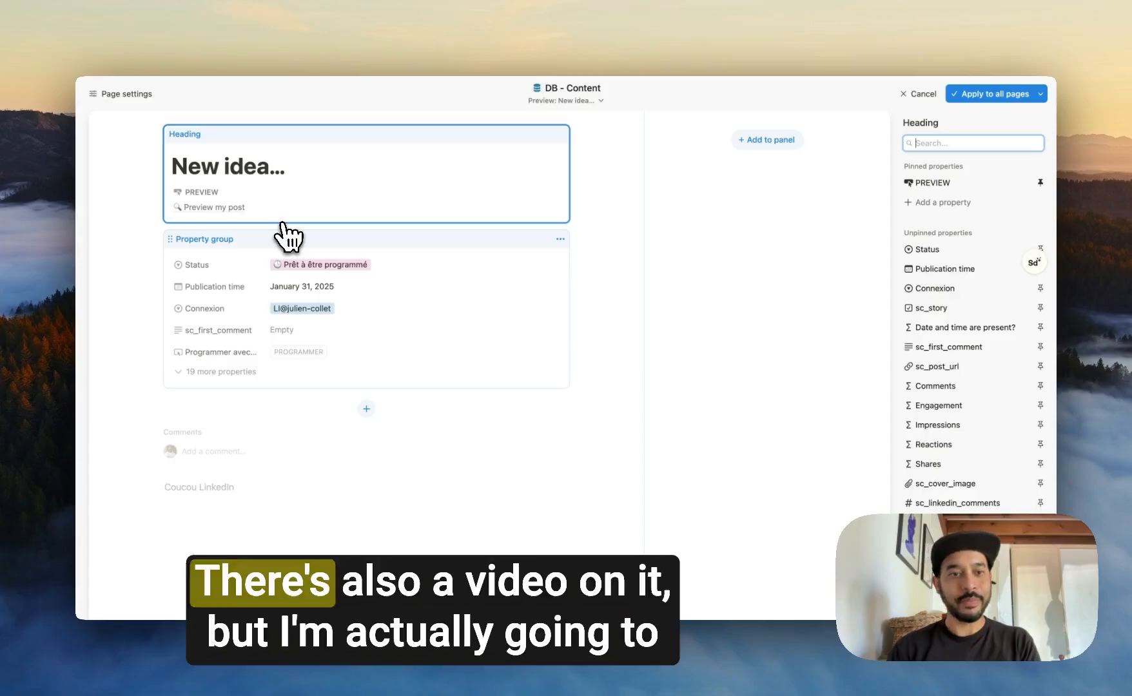
scroll(996, 277, "down", 5)
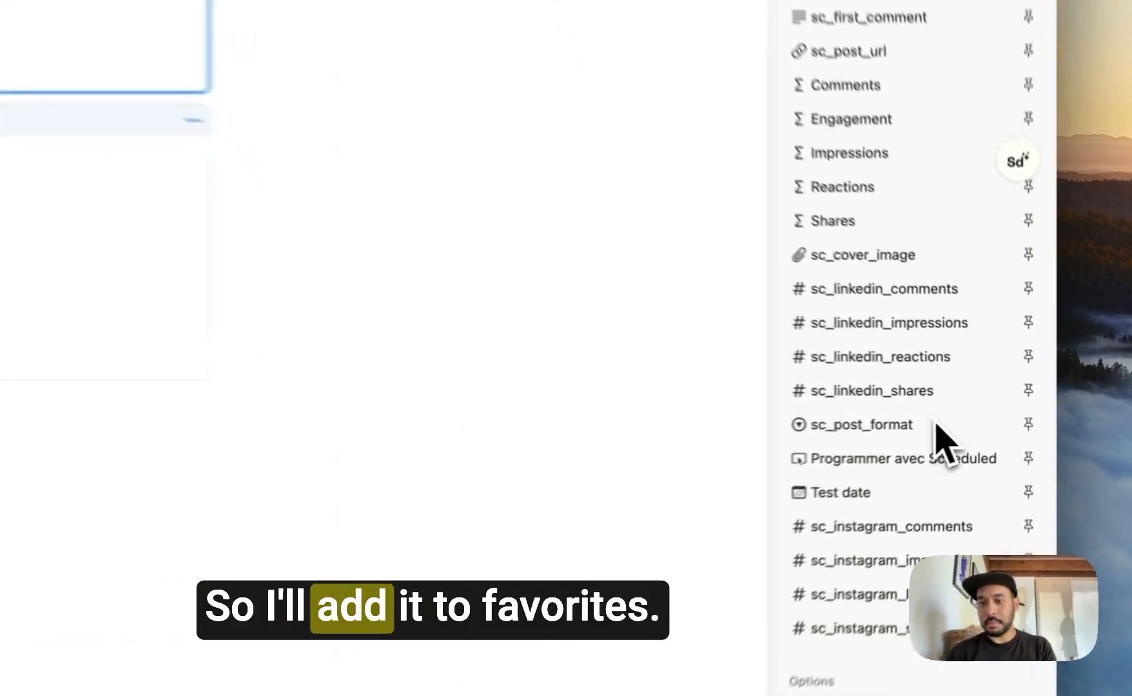
left_click(992, 433)
scroll(982, 290, "up", 5)
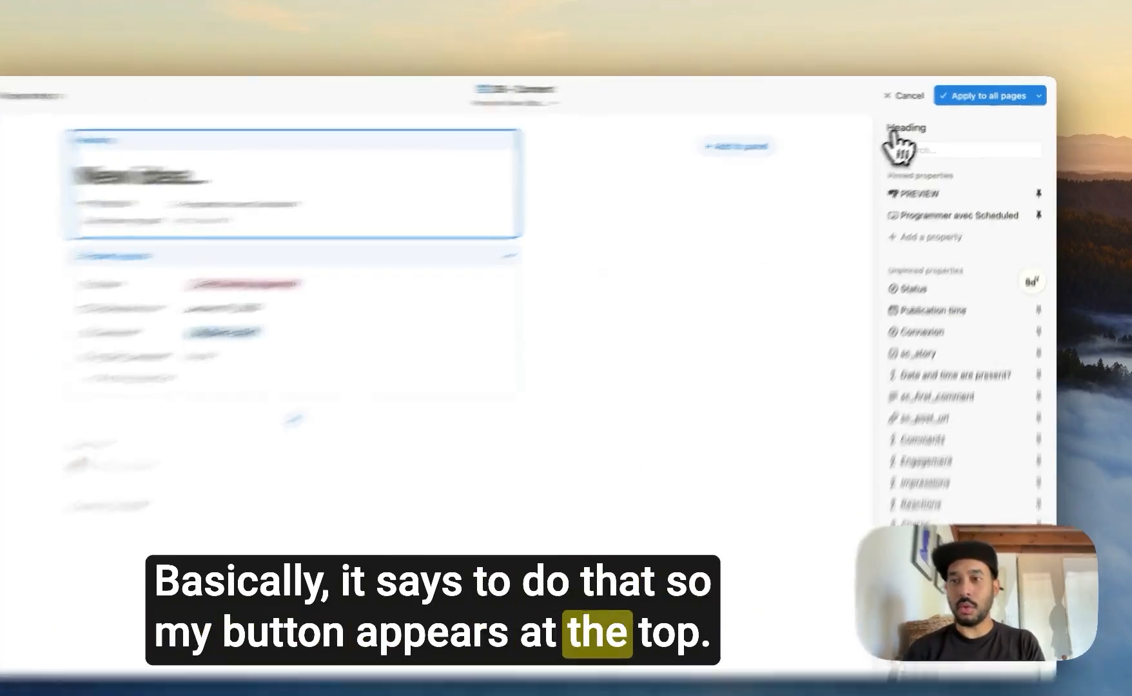
left_click(916, 110)
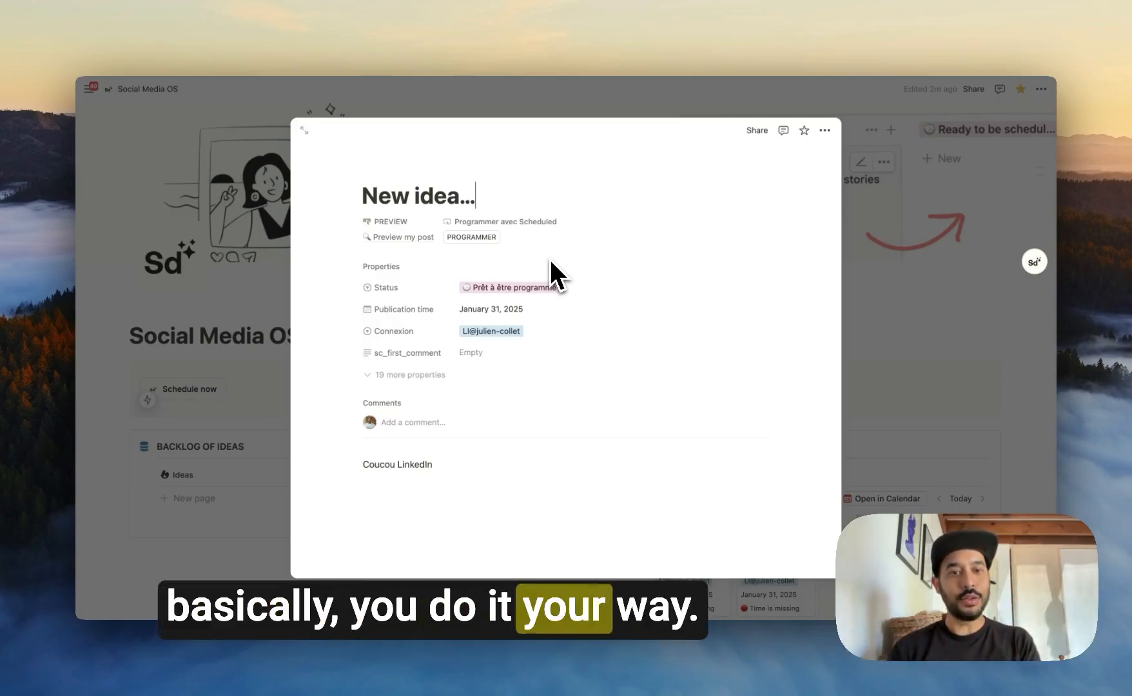
Step: Delete the post's body text and run the PROGRAMMER button to test scheduling a post without text
scroll(462, 430, "down", 1)
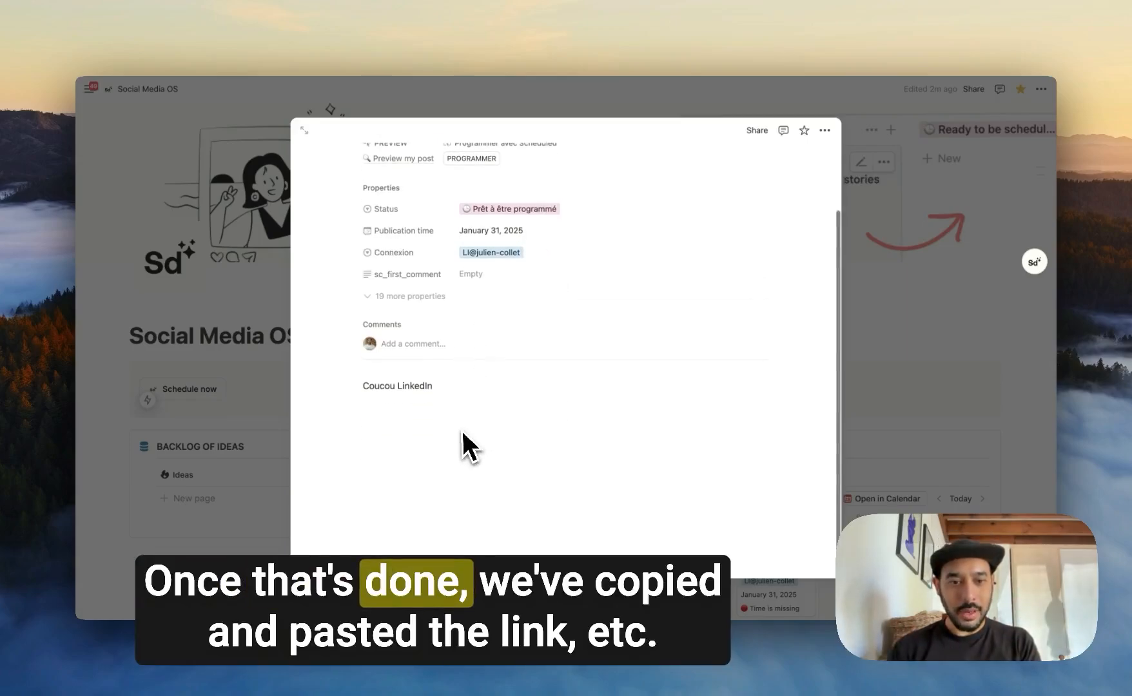
scroll(463, 445, "up", 1)
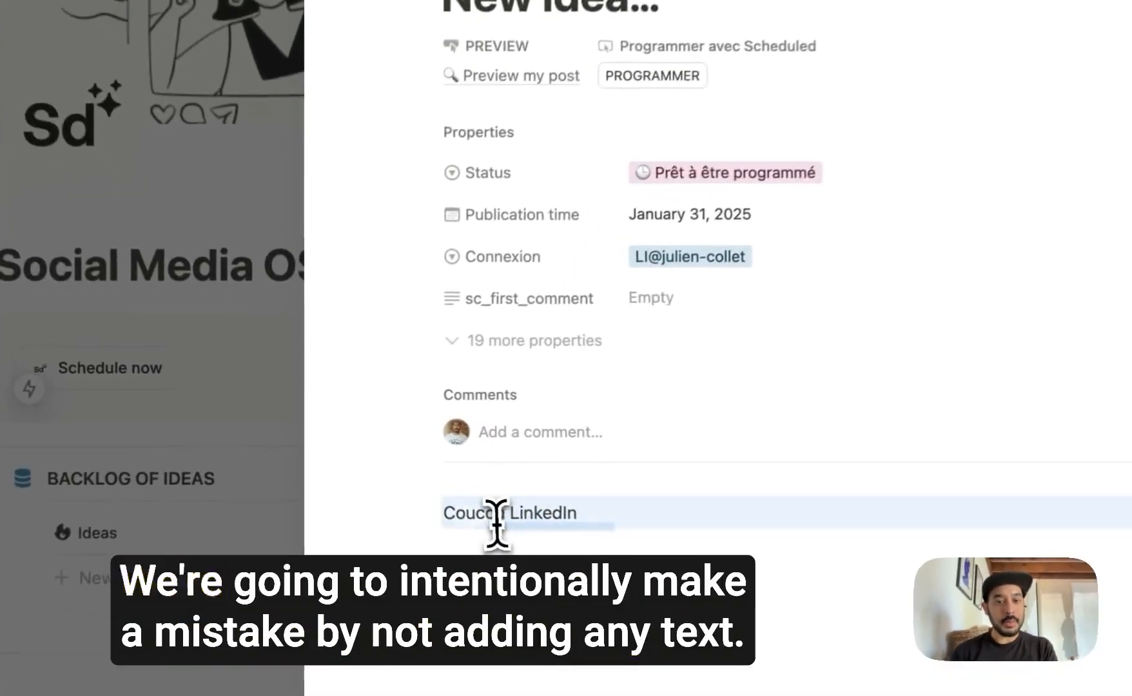
key("BackSpace")
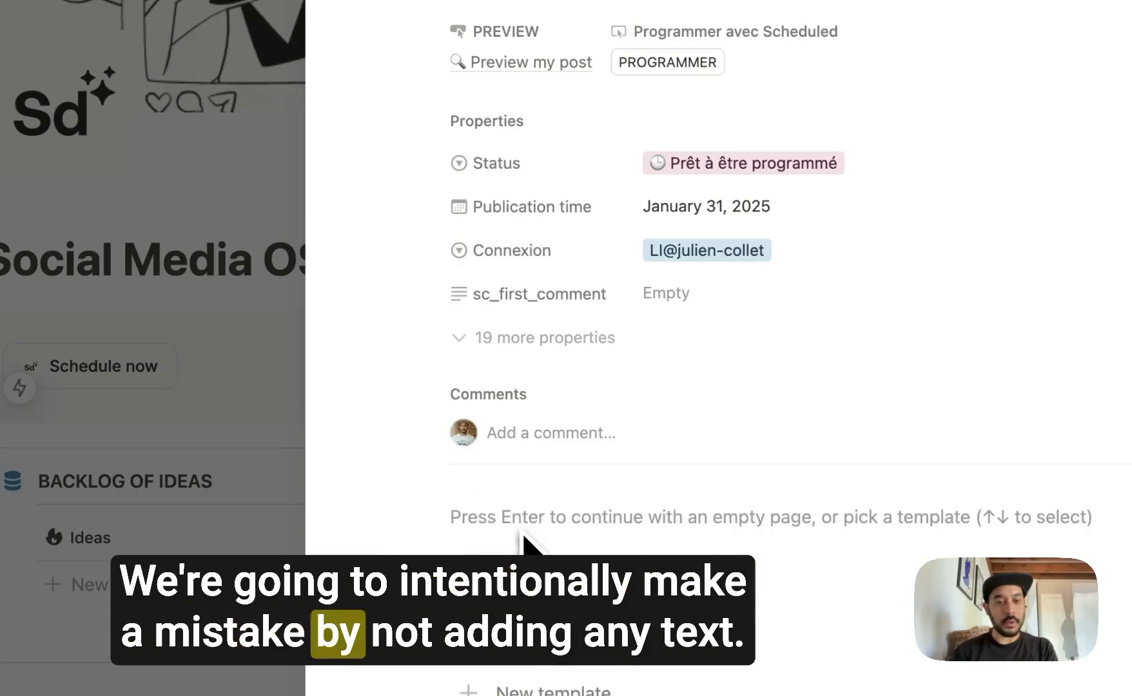
key("Return")
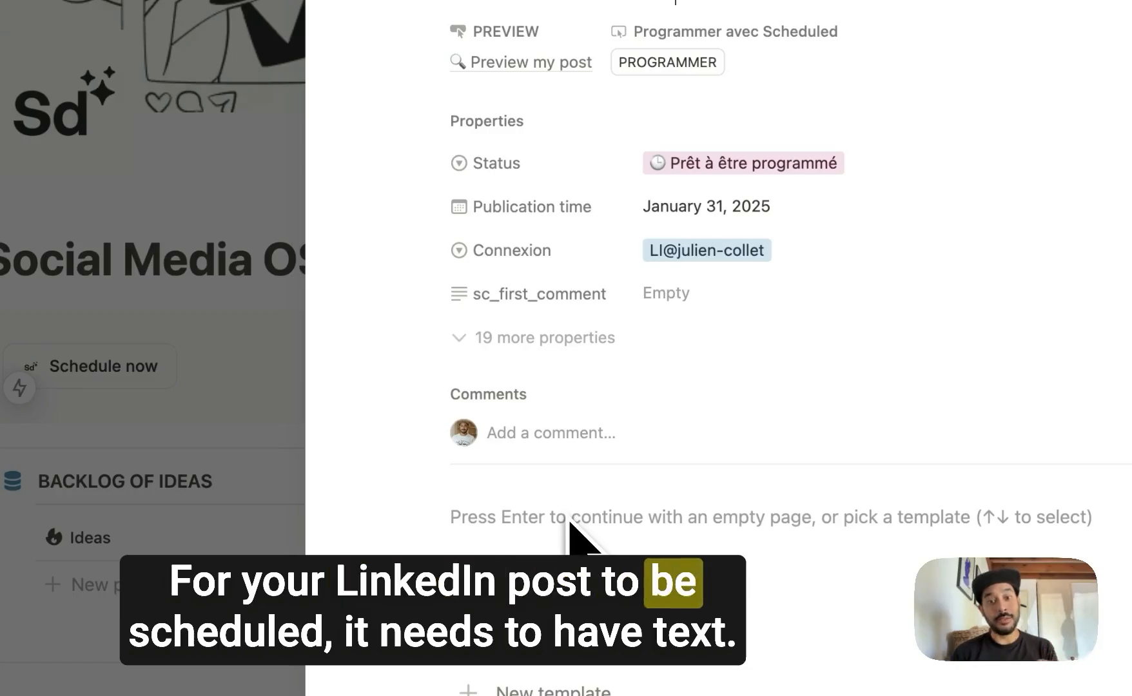
left_click(676, 67)
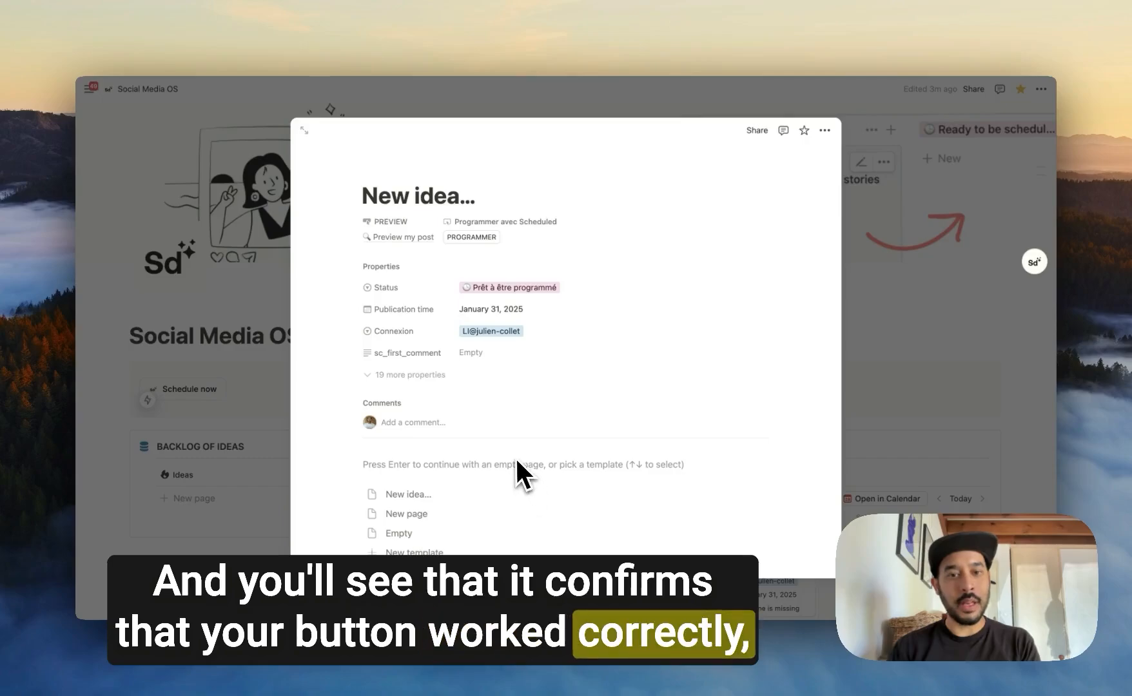
scroll(516, 432, "down", 2)
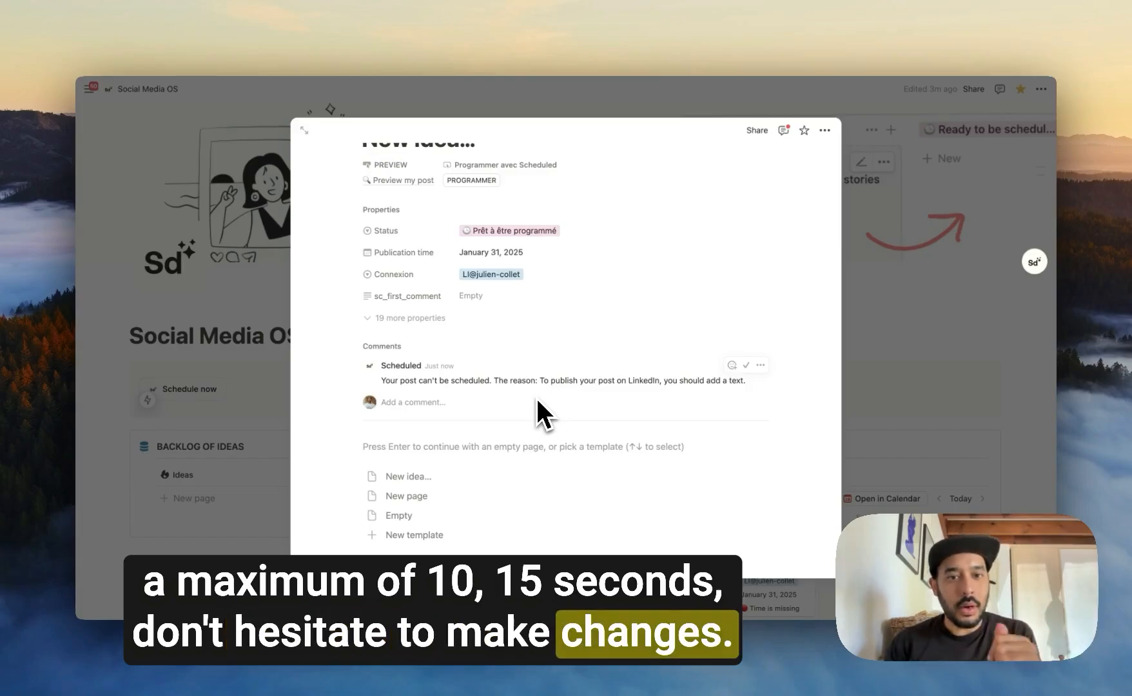
Step: Clear and reselect the first LinkedIn profile in the post's Connexion property, and run the PROGRAMMER button again
left_click(510, 276)
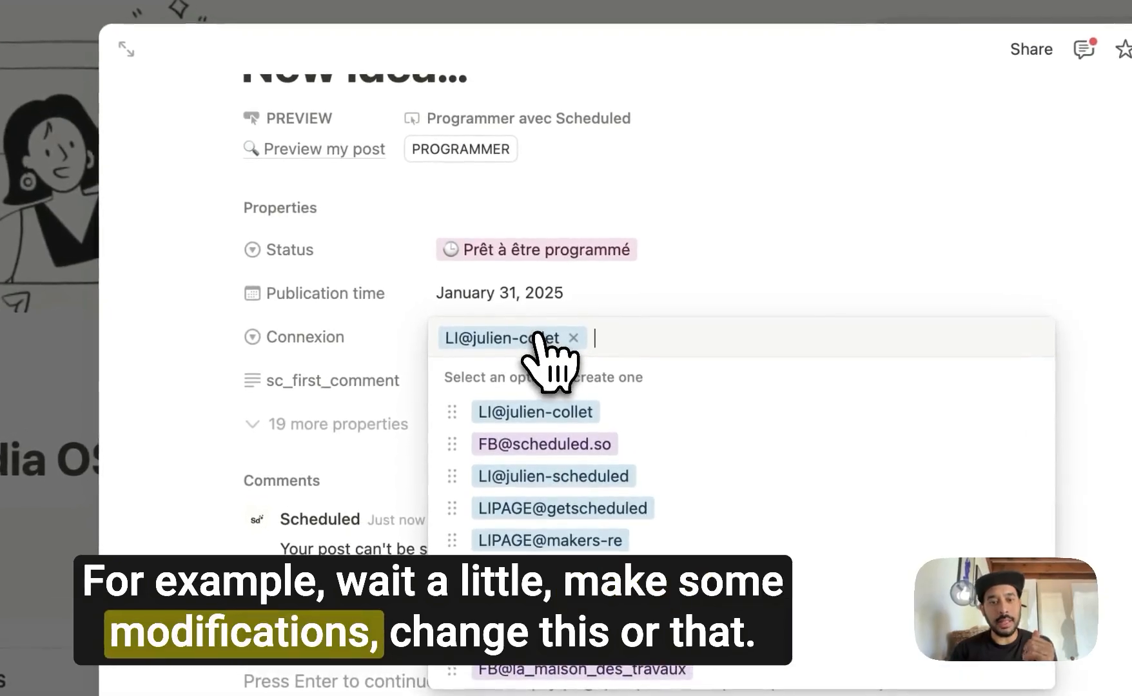
left_click(573, 338)
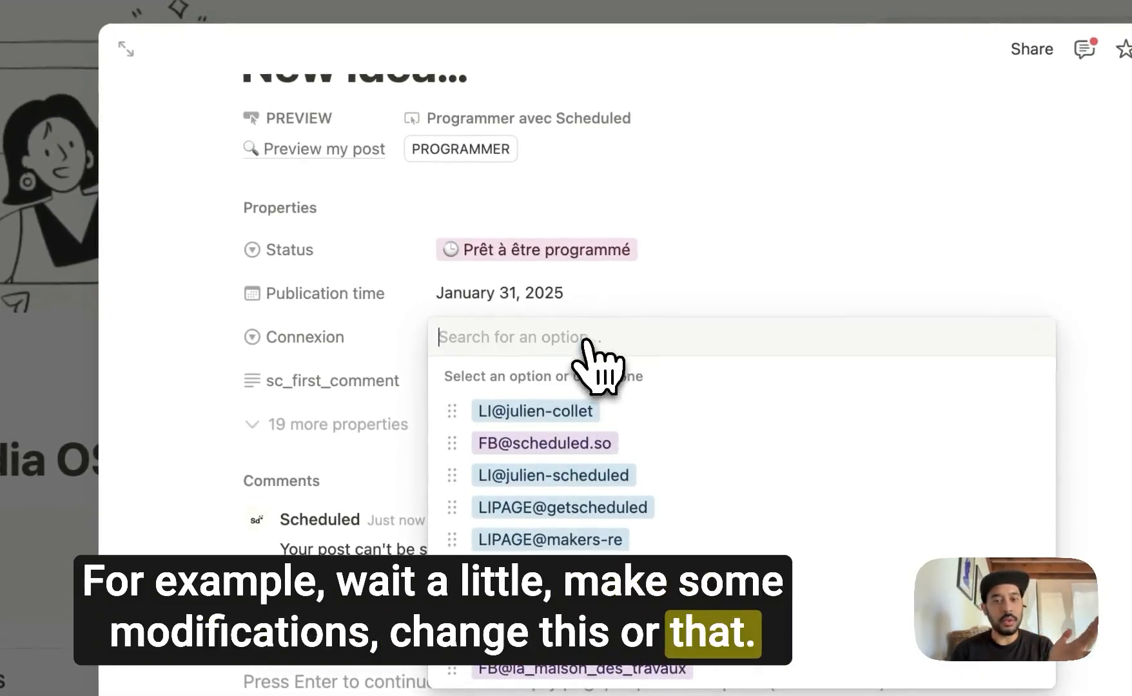
left_click(606, 308)
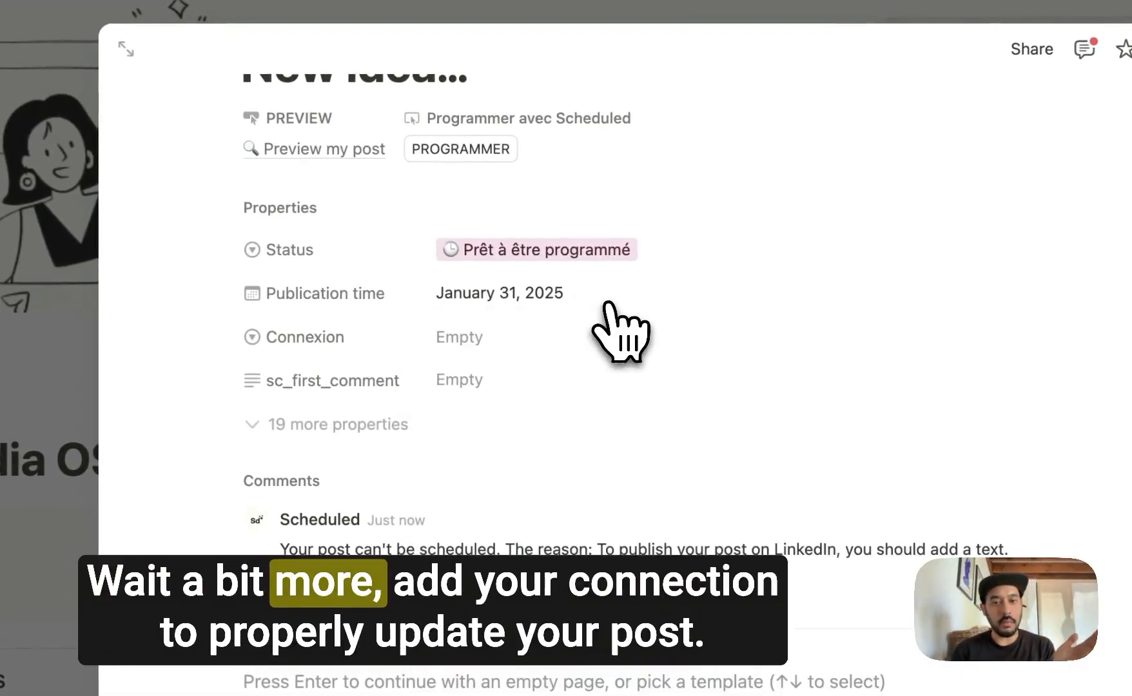
left_click(536, 337)
left_click(496, 410)
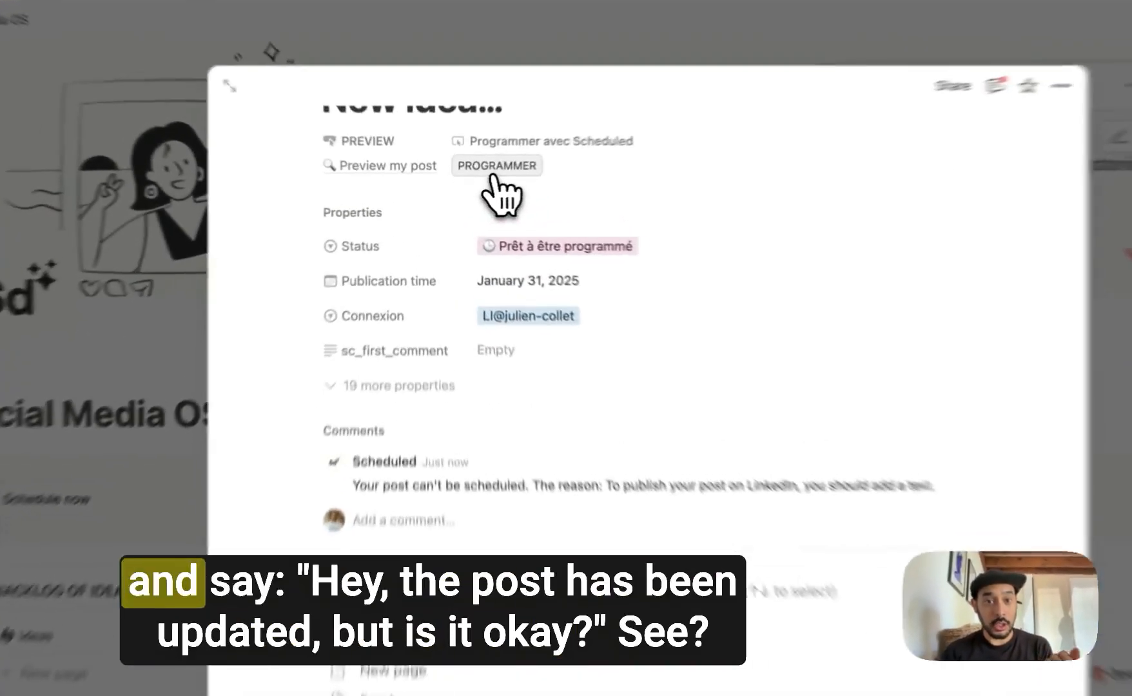
left_click(471, 180)
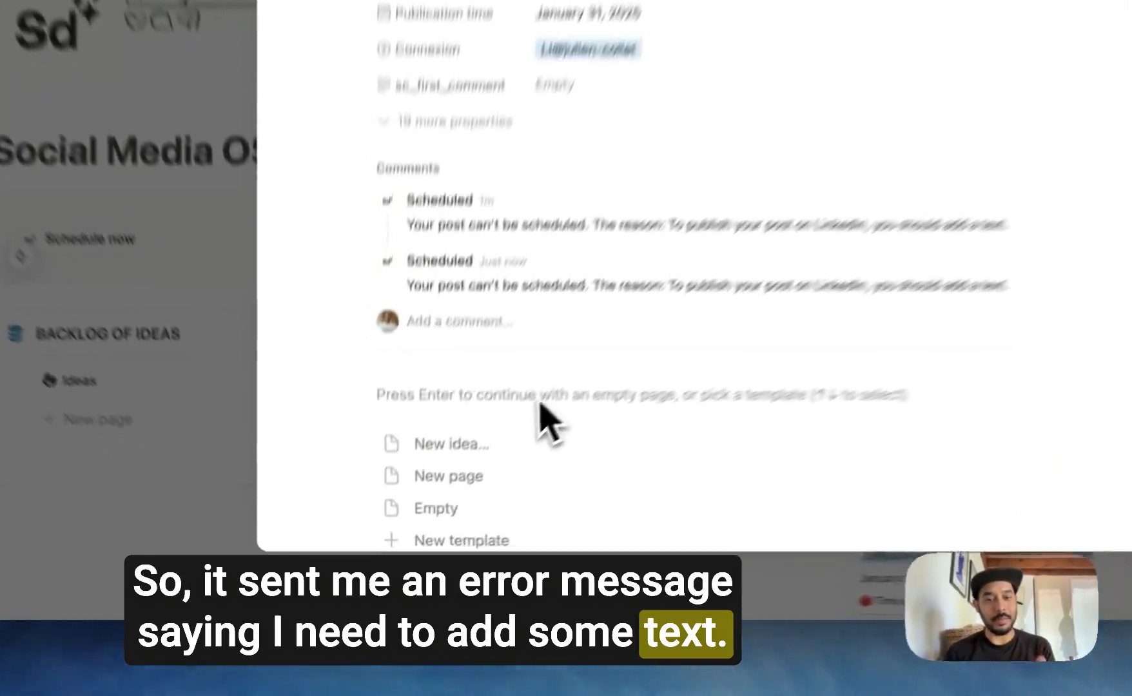
Step: Write "Coucou LinkedIn !" in the post body, run the PROGRAMMER button, and check Scheduled's reply in the comments
left_click(538, 398)
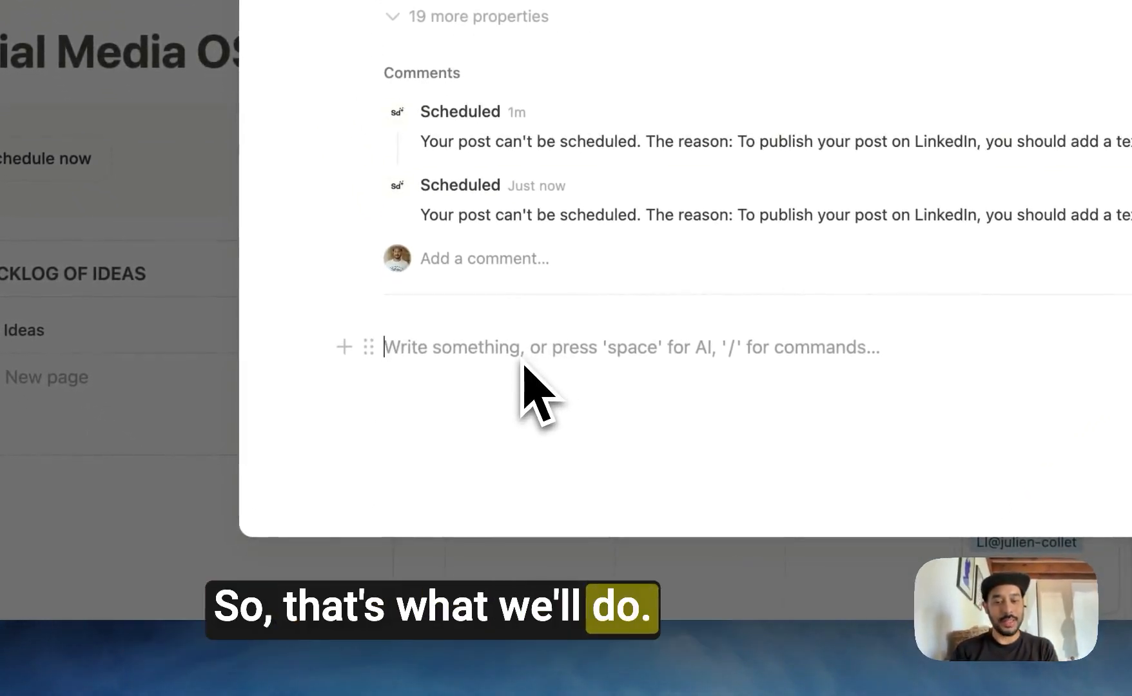
type("Coucou Linked")
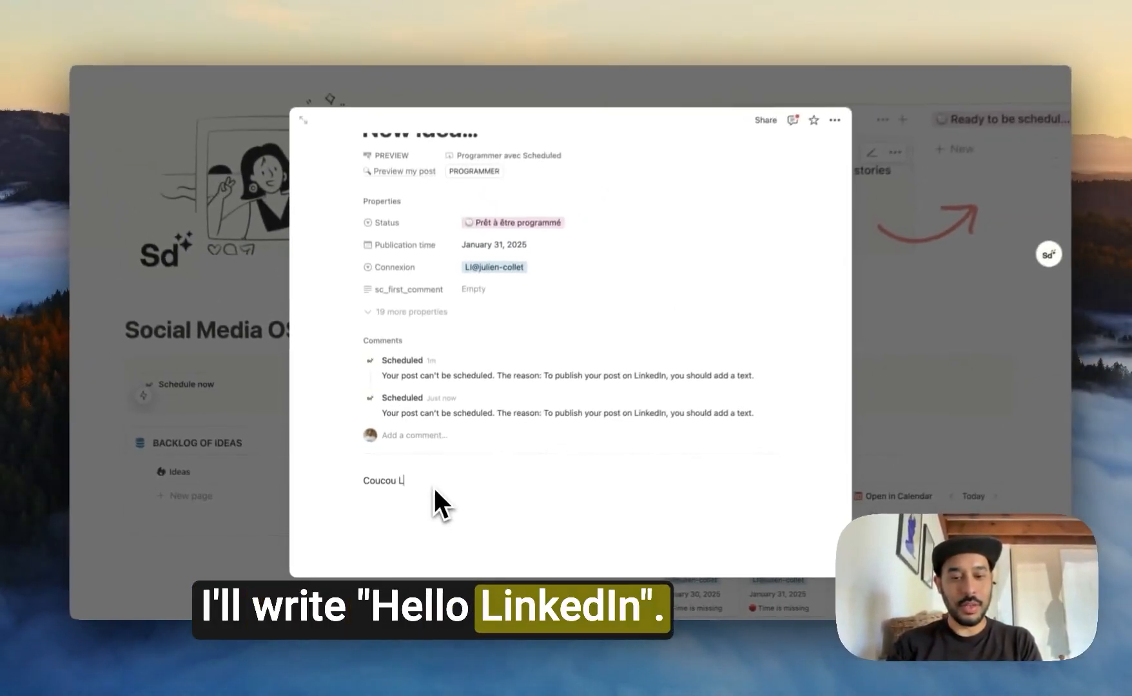
type("In !")
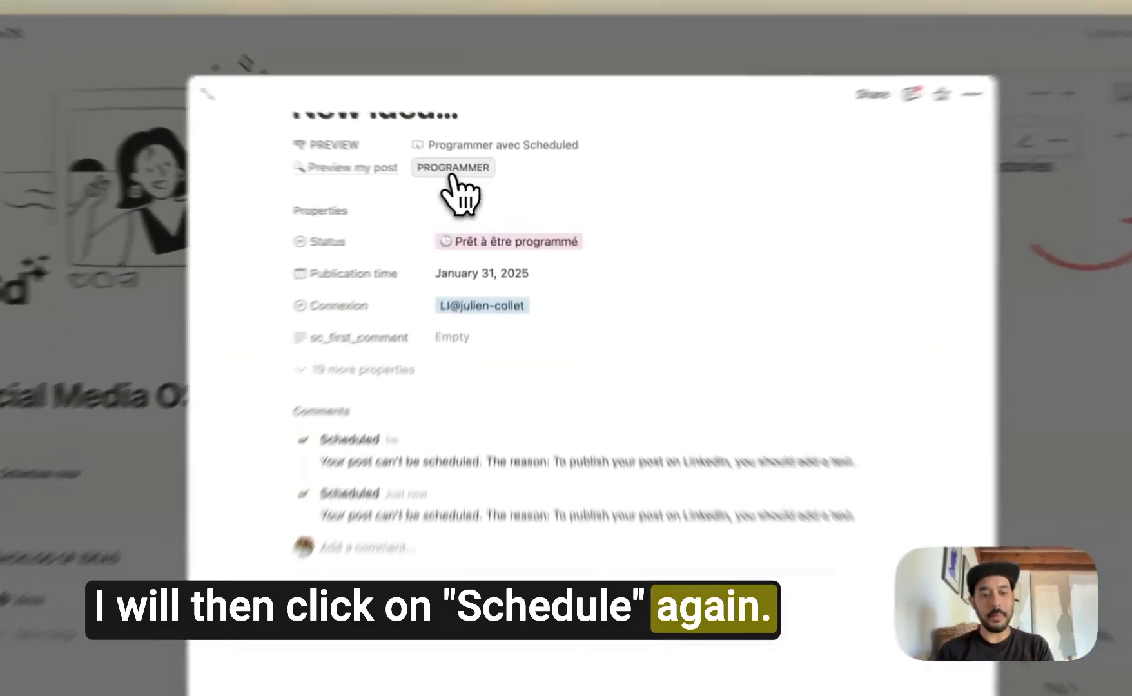
left_click(472, 182)
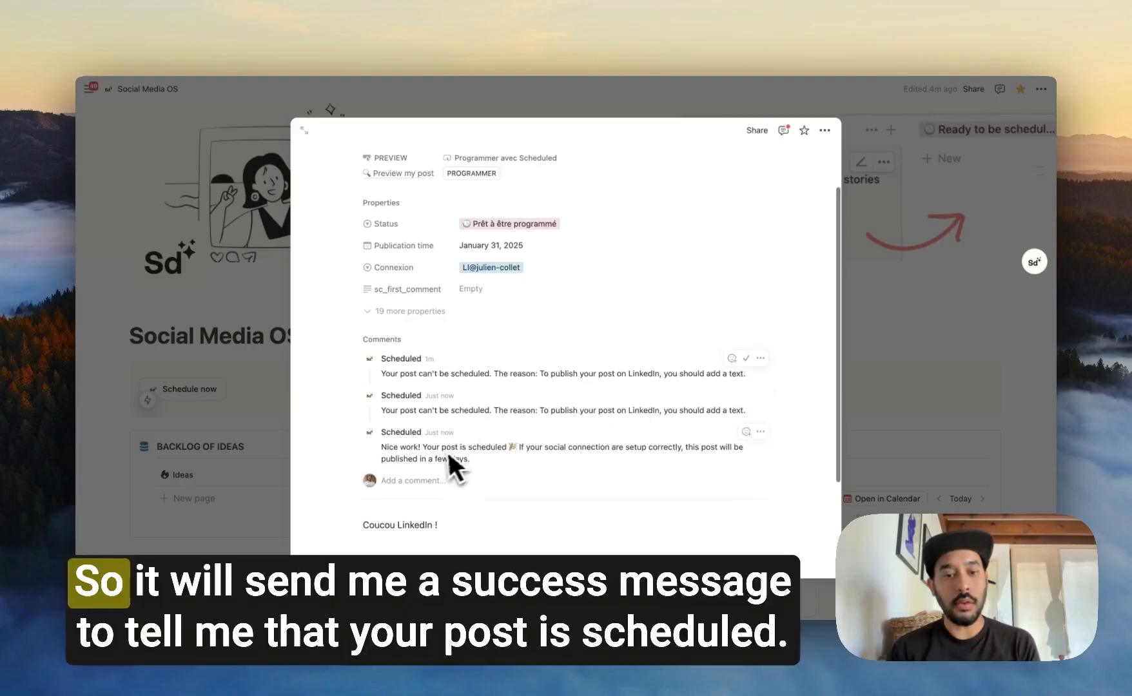
scroll(446, 450, "down", 3)
left_click_drag(470, 376, 381, 373)
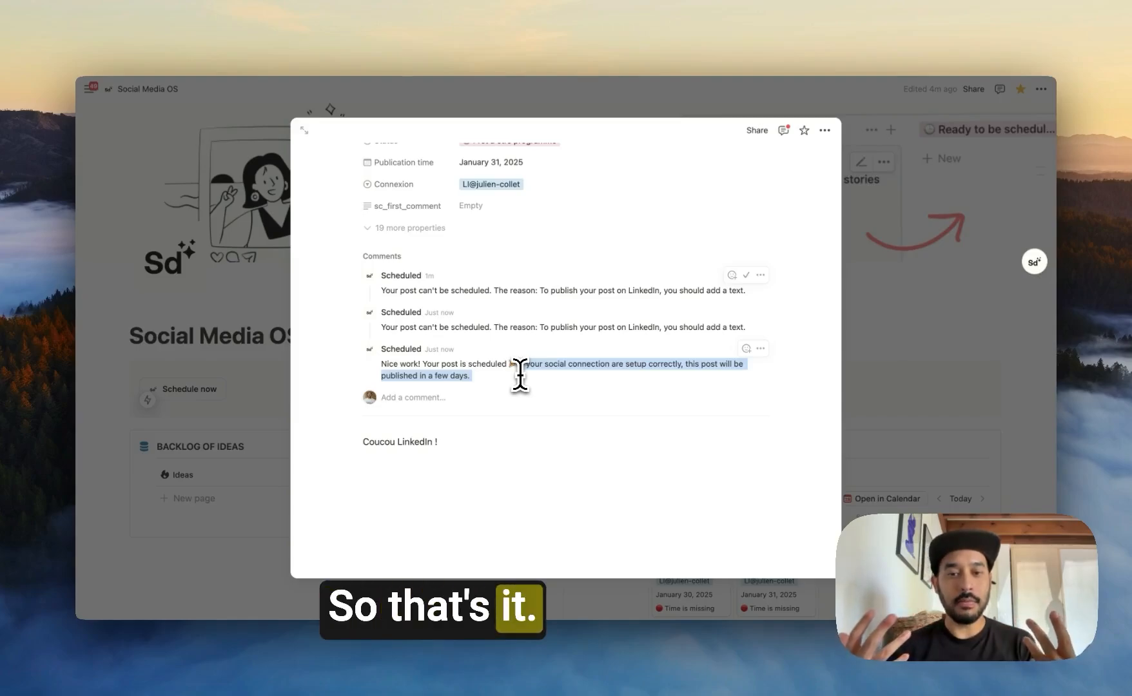
scroll(519, 371, "up", 3)
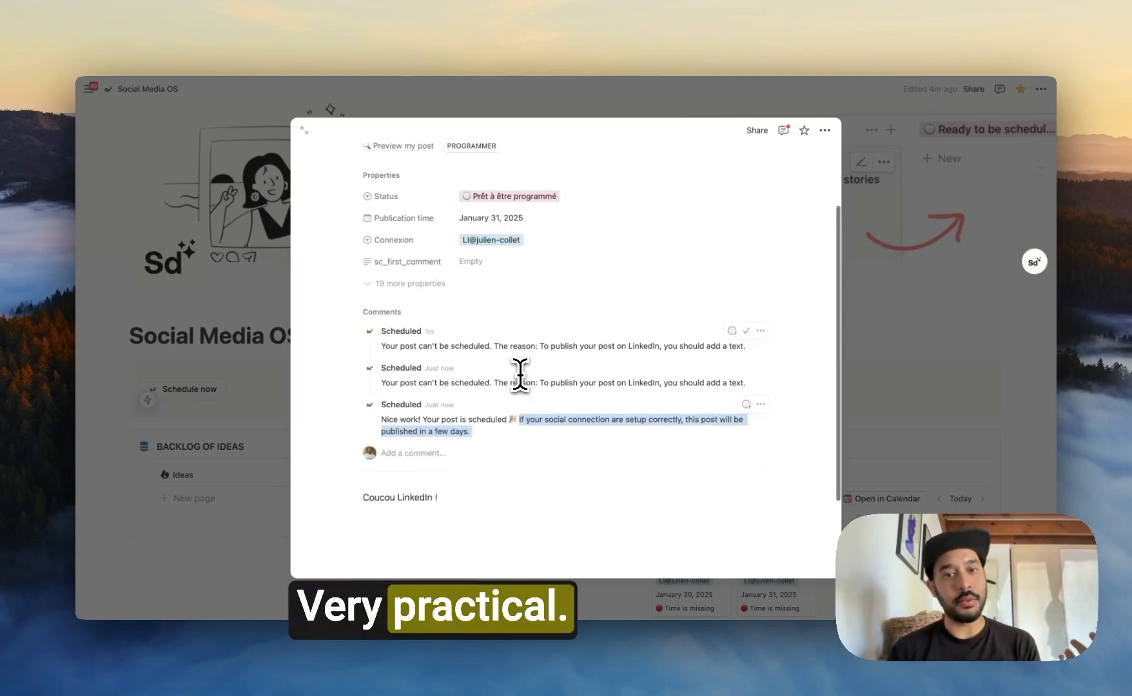